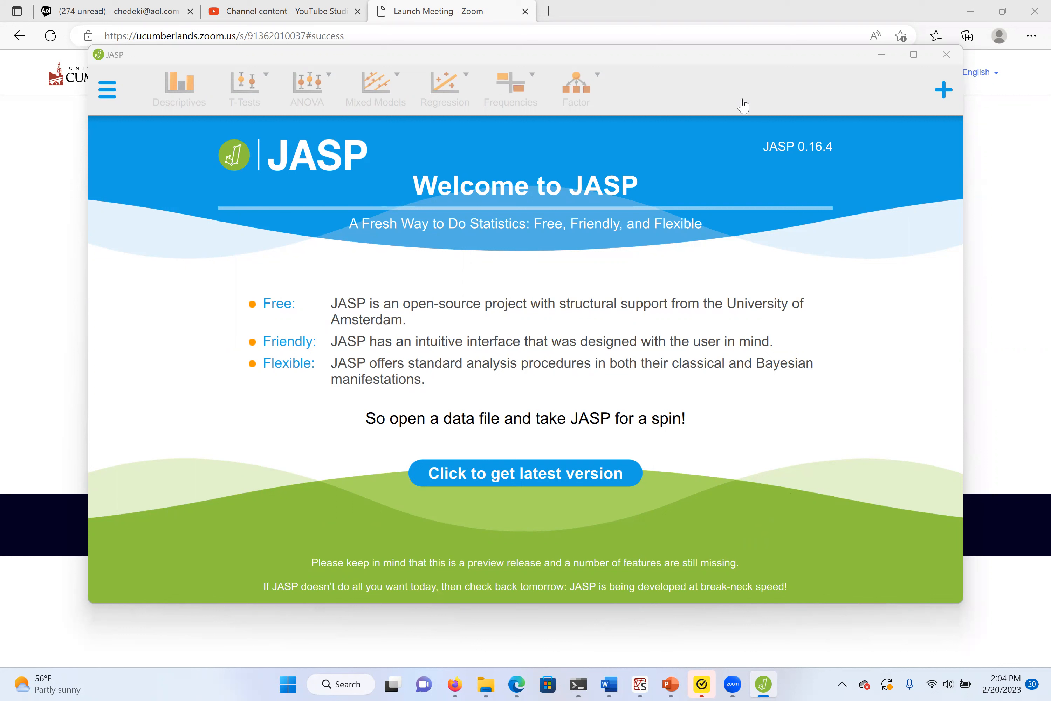
Enable the Machine Learning module from the list of additional analysis modules
left_click(713, 81)
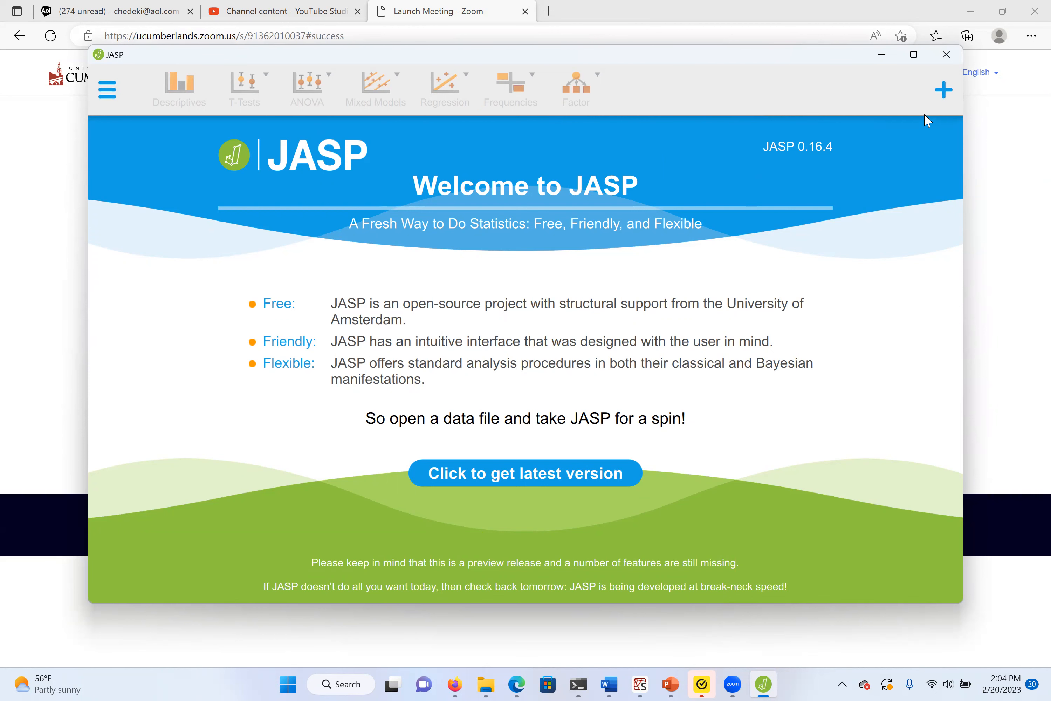
left_click(943, 93)
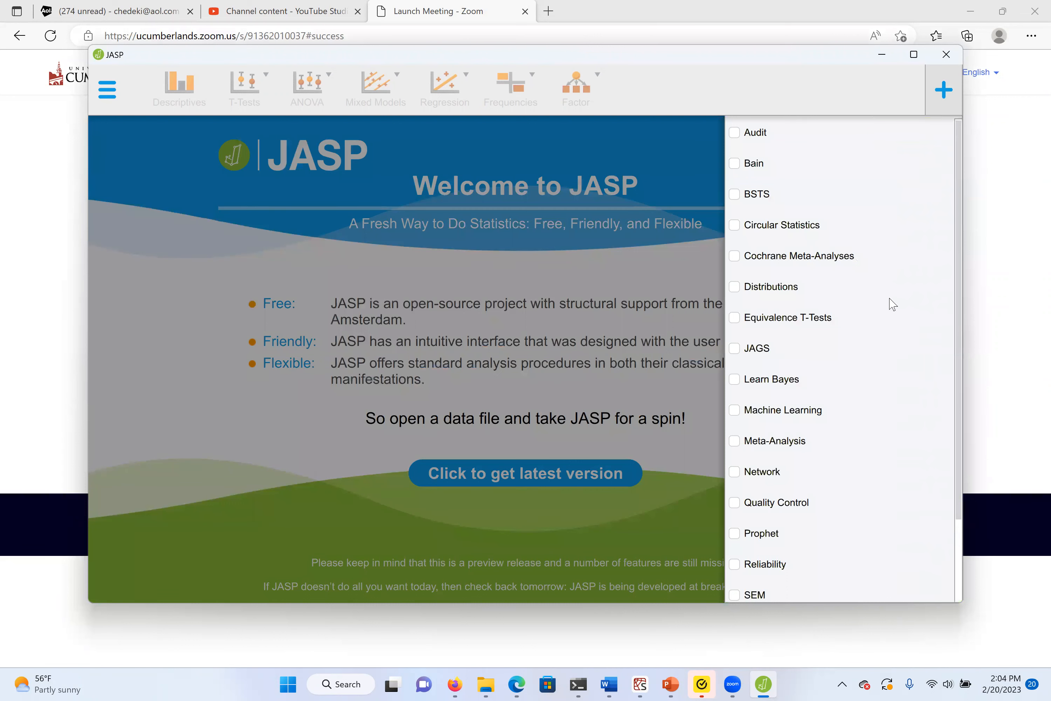
scroll(820, 235, "down", 2)
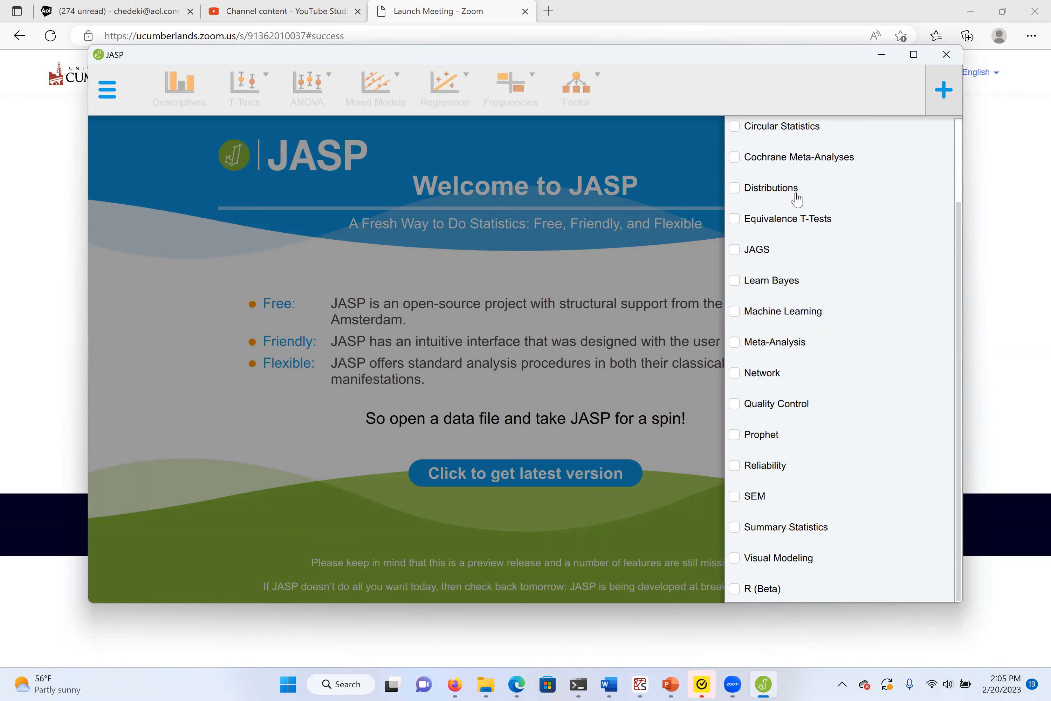
scroll(824, 502, "up", 3)
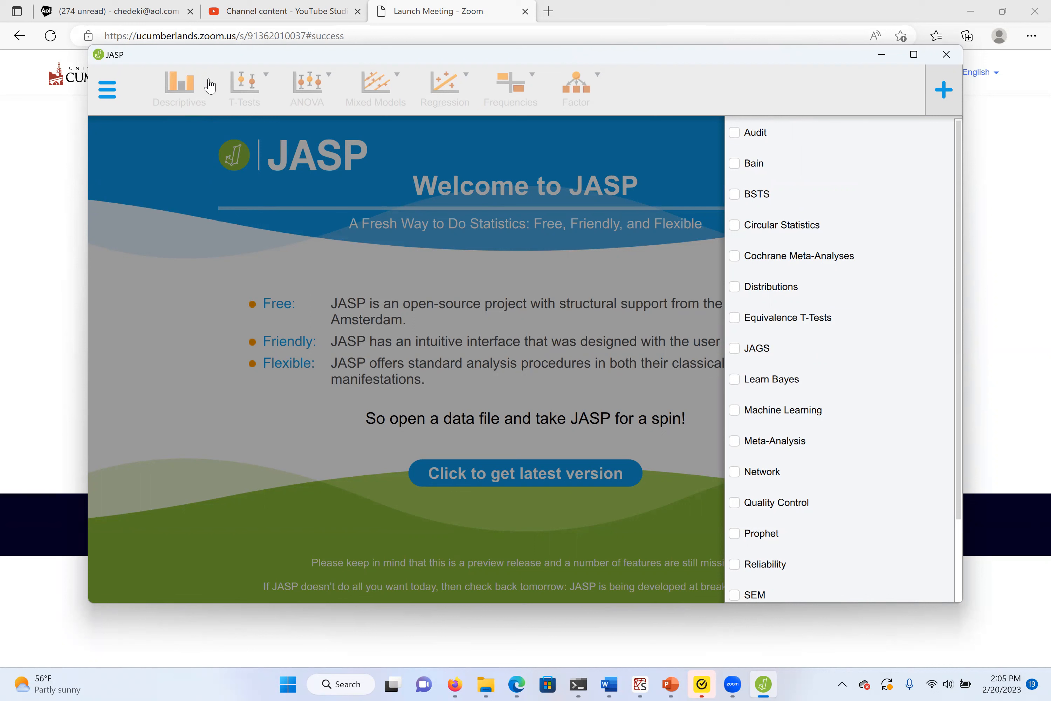
left_click(735, 411)
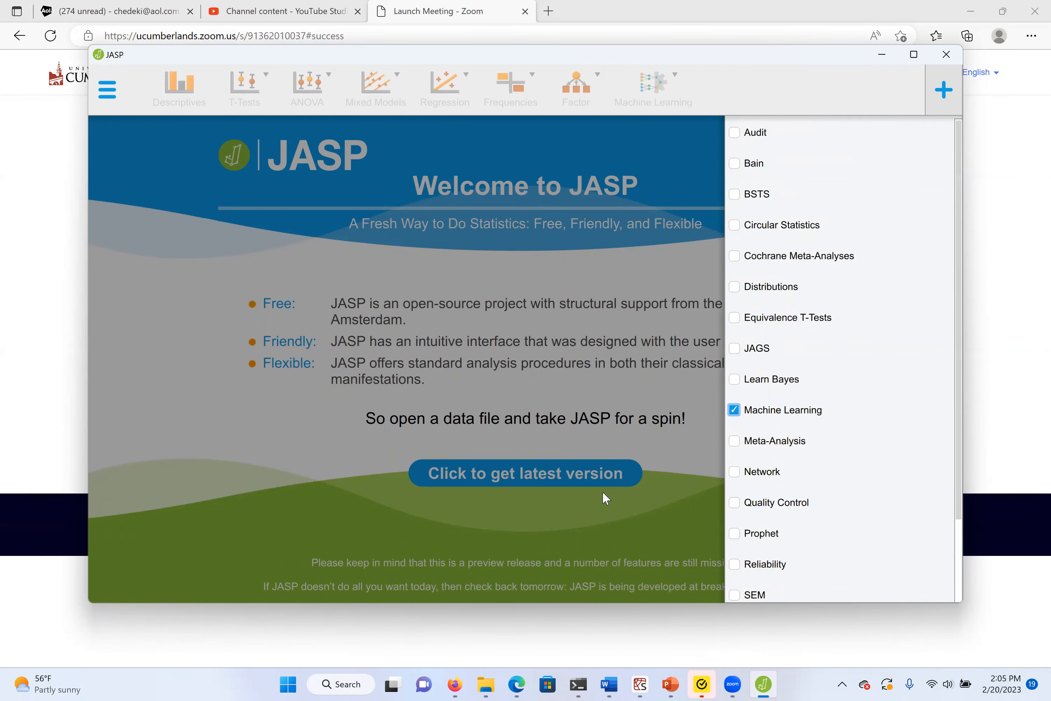
left_click(653, 503)
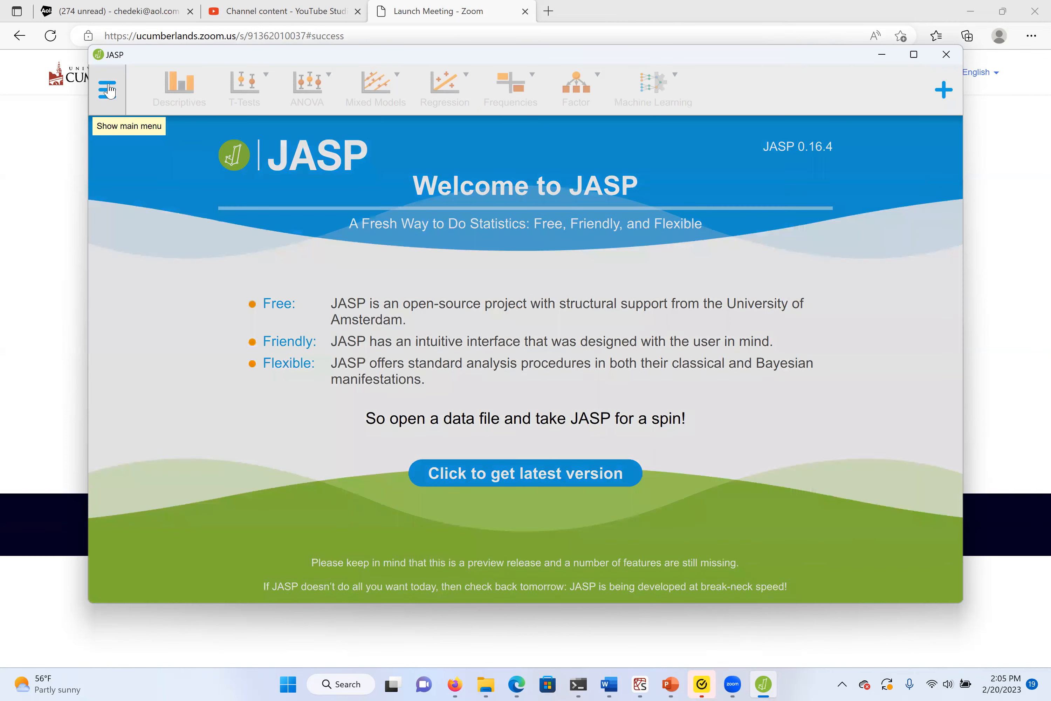
Examine the sources available for opening data: Recent Files, Computer, OSF, Database and Data Library
left_click(108, 90)
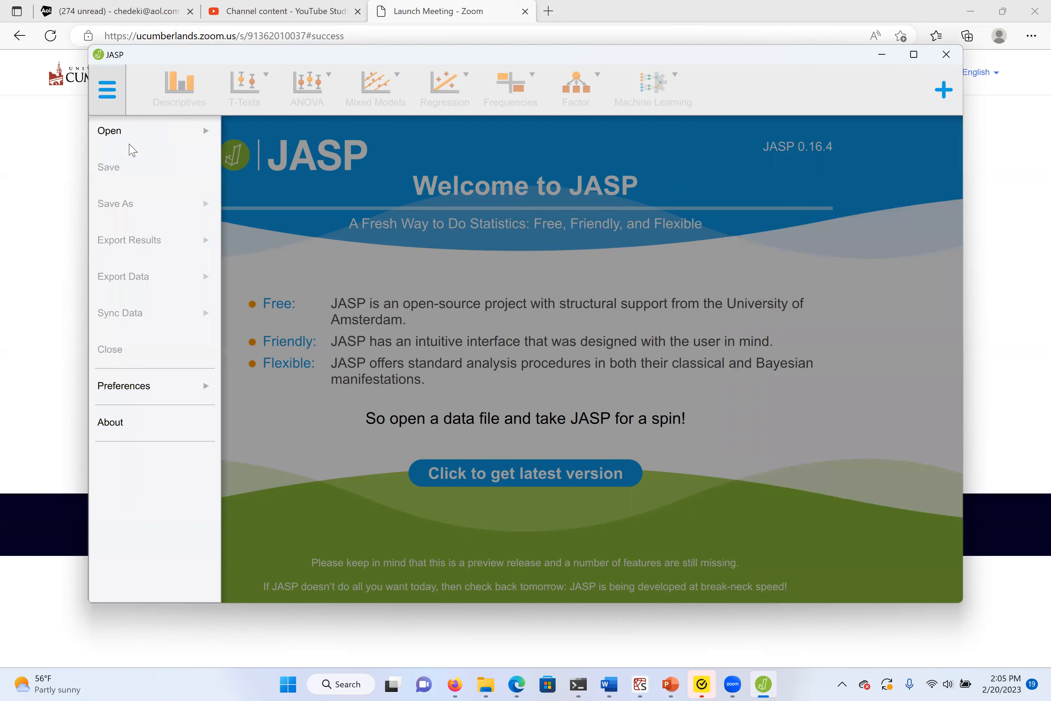
left_click(127, 132)
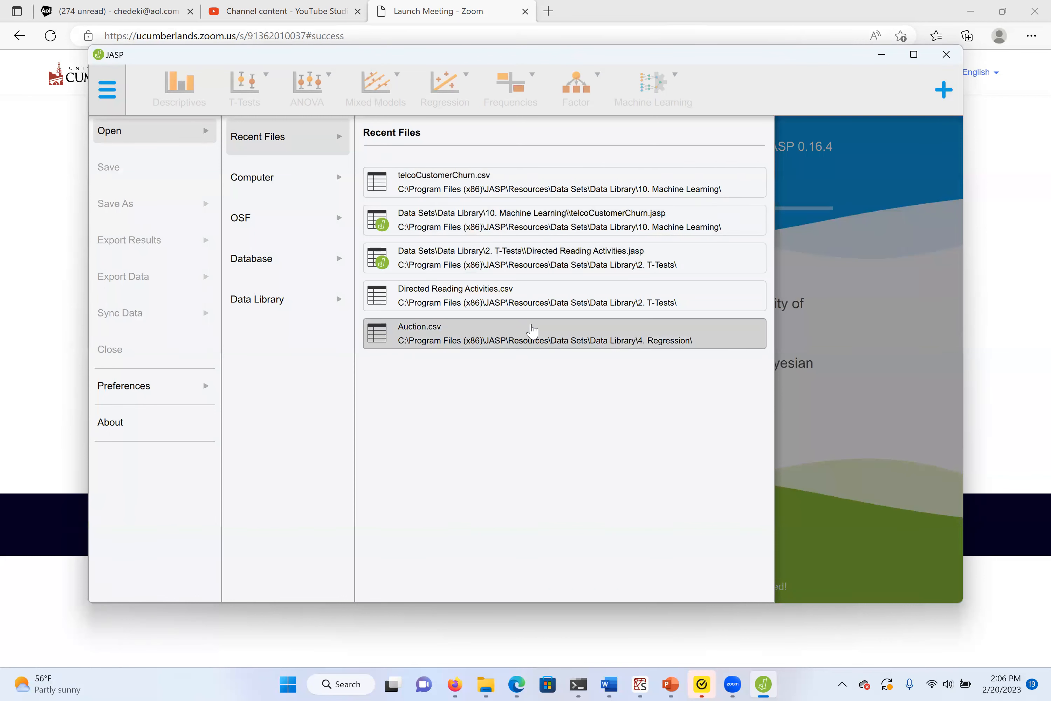
left_click(291, 178)
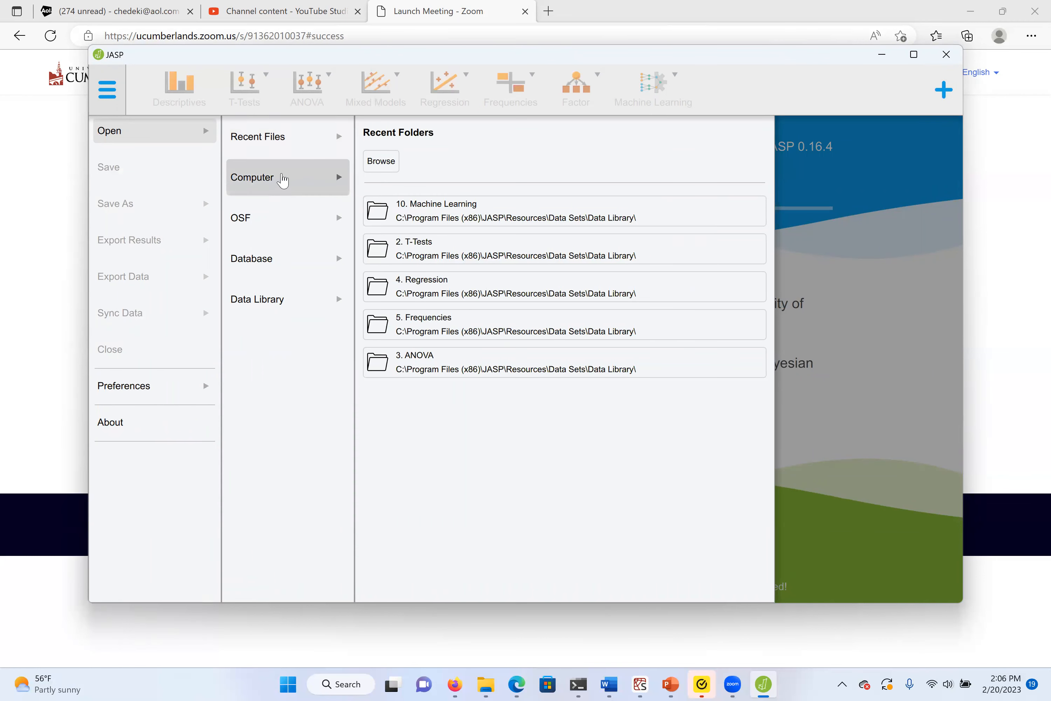
left_click(285, 173)
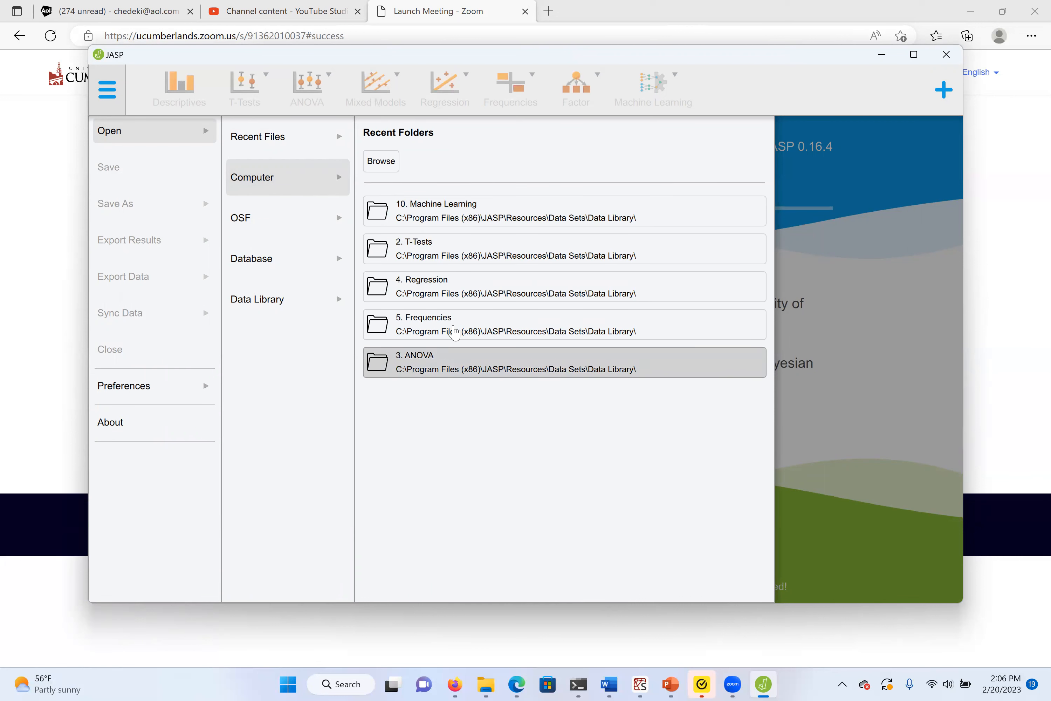
left_click(310, 234)
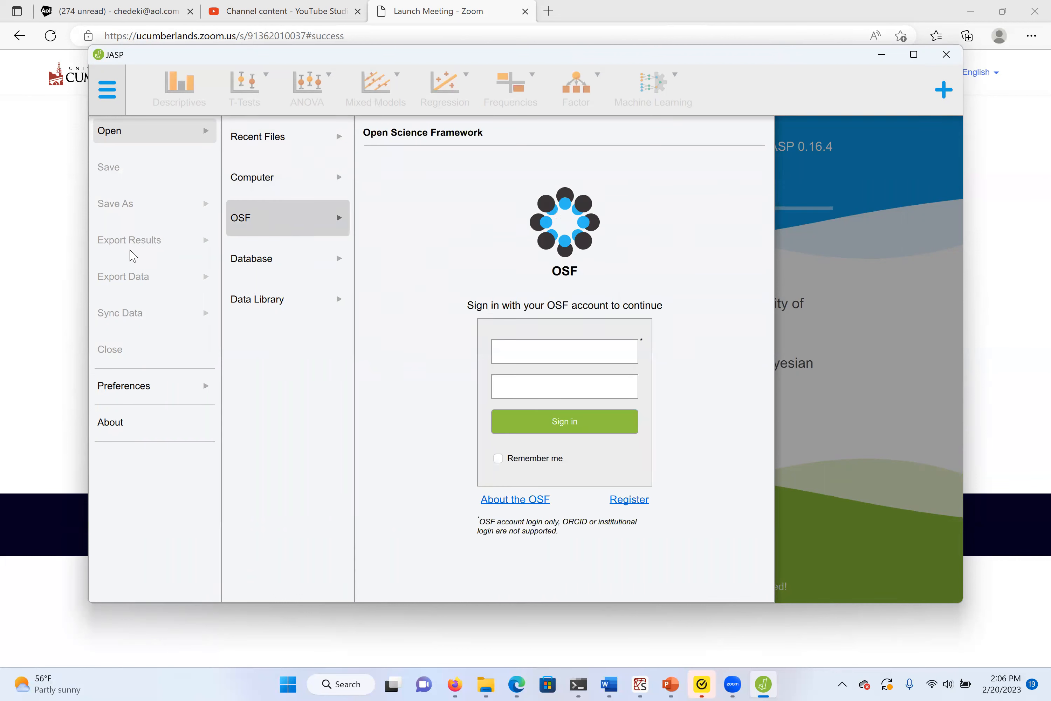
left_click(258, 272)
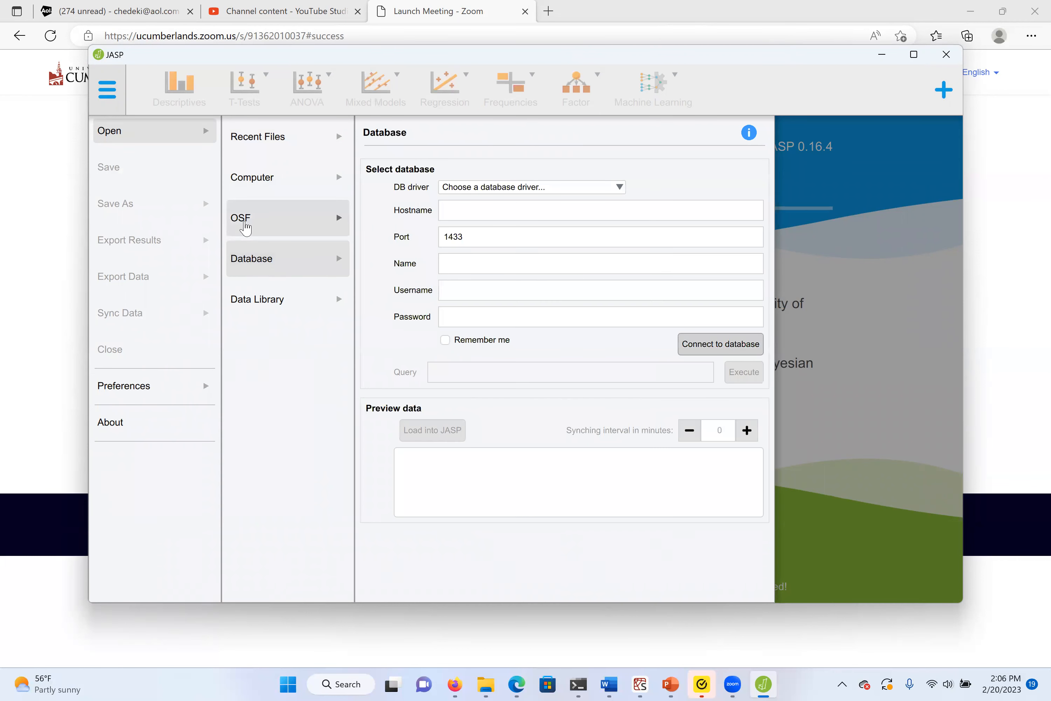
left_click(246, 224)
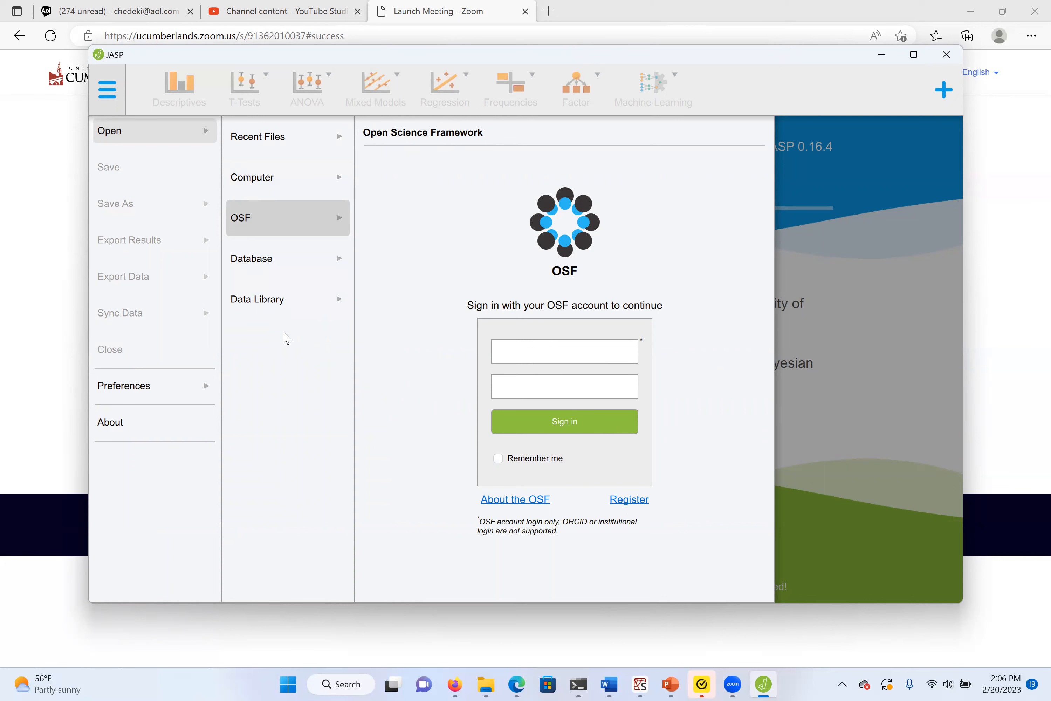
left_click(267, 308)
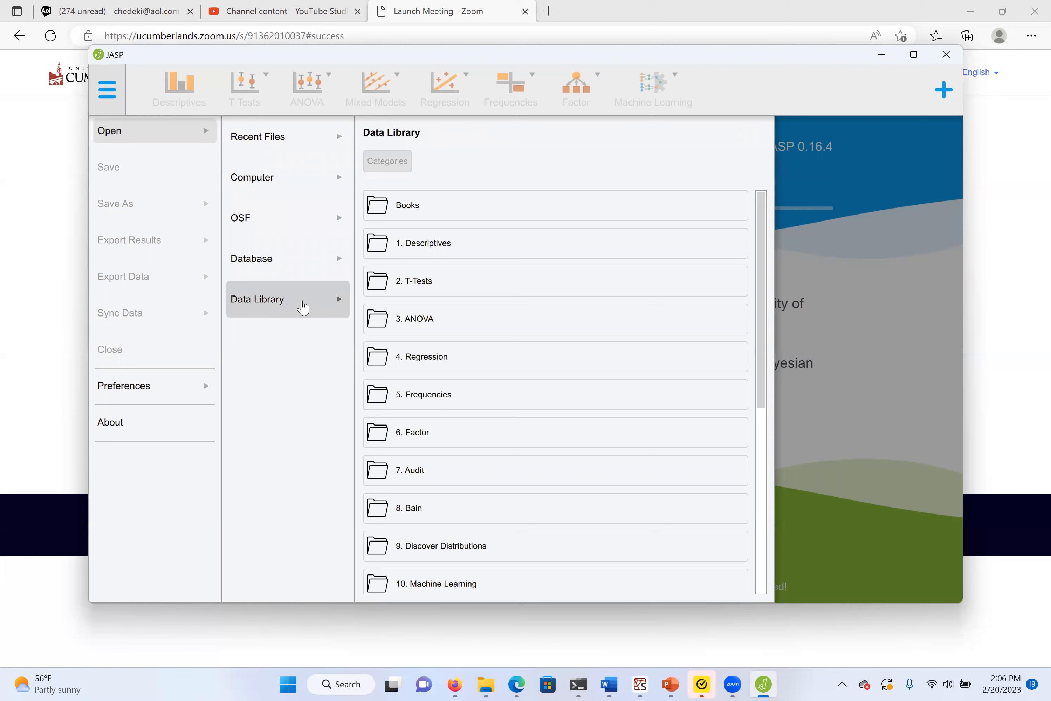
left_click(263, 302)
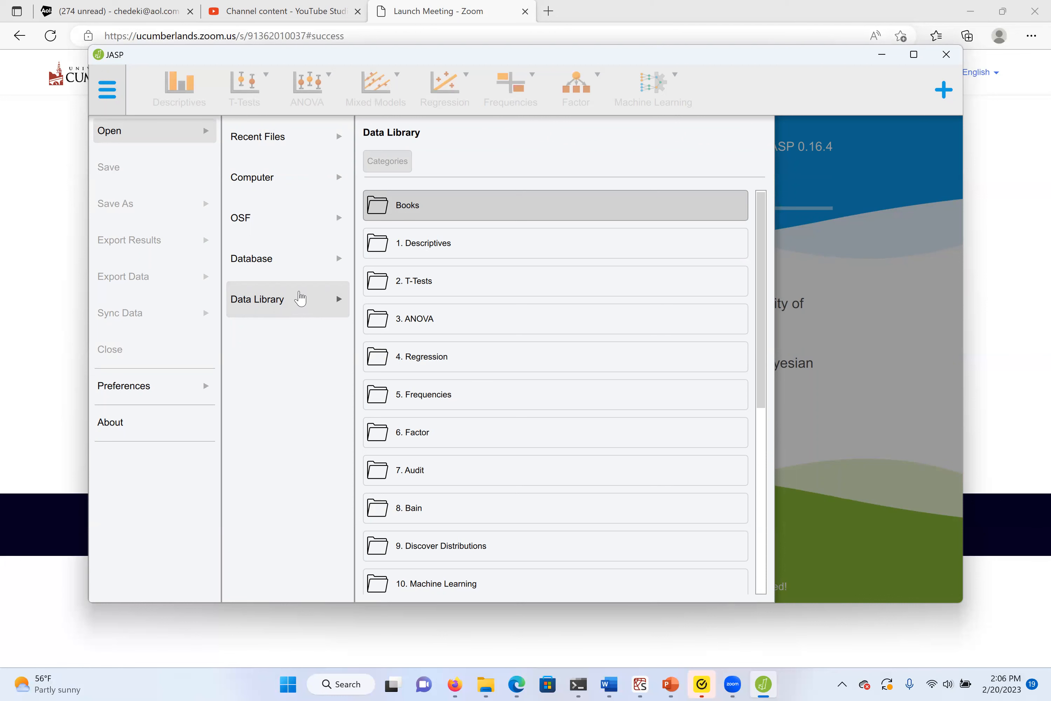
left_click(305, 264)
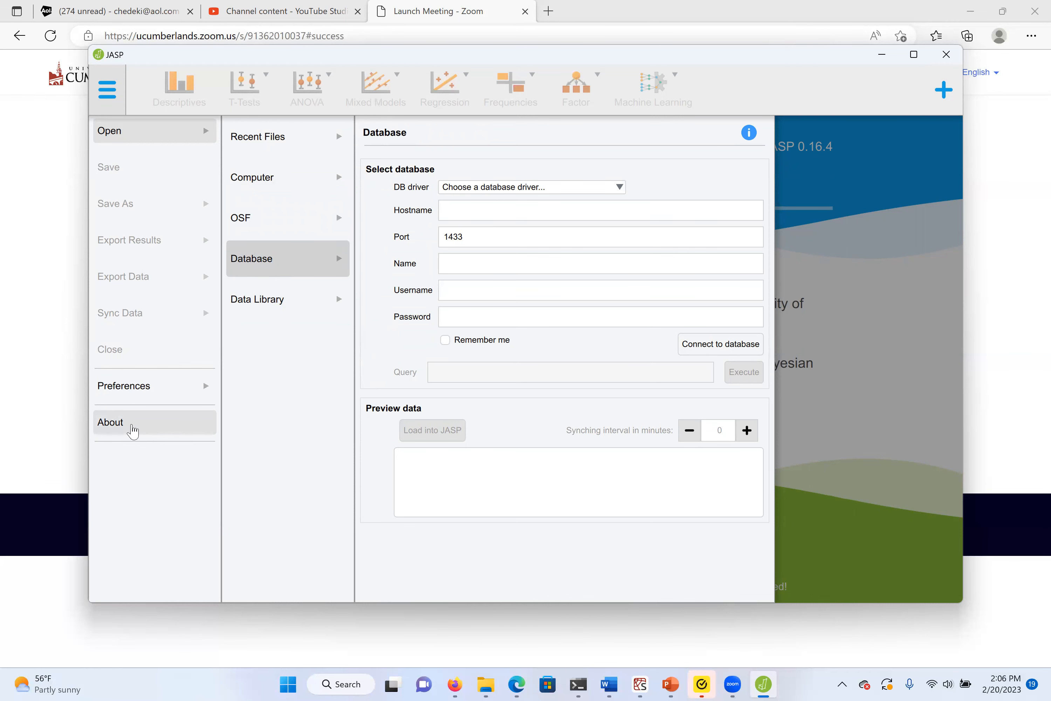
View the program's About information with its version and citation details, and close it
left_click(131, 427)
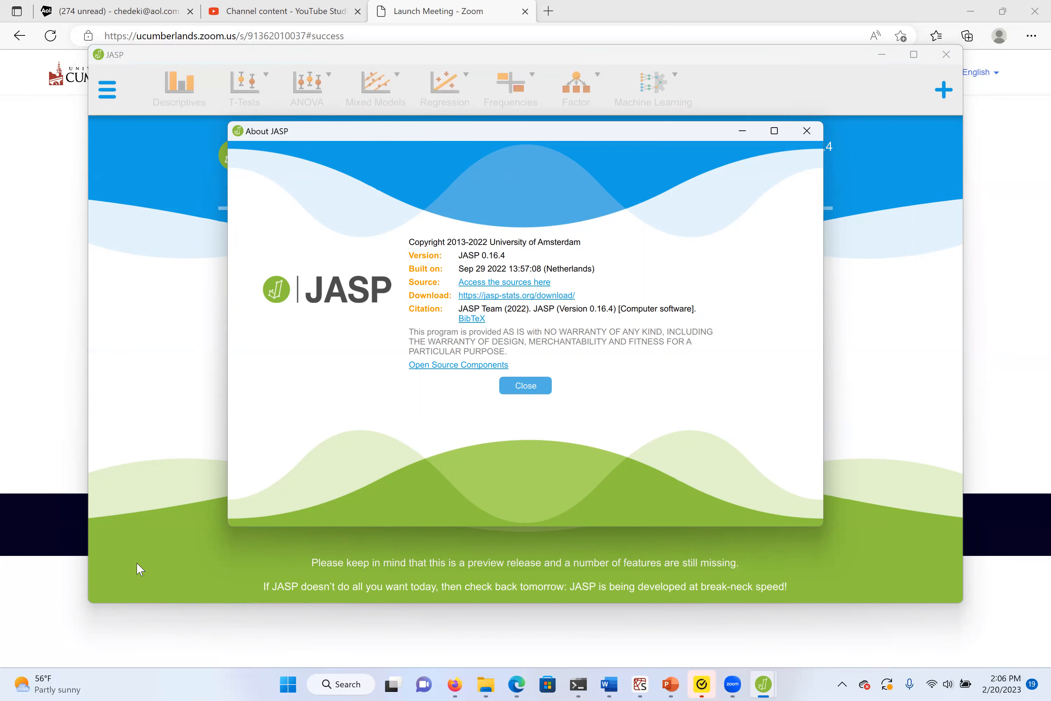
left_click(806, 132)
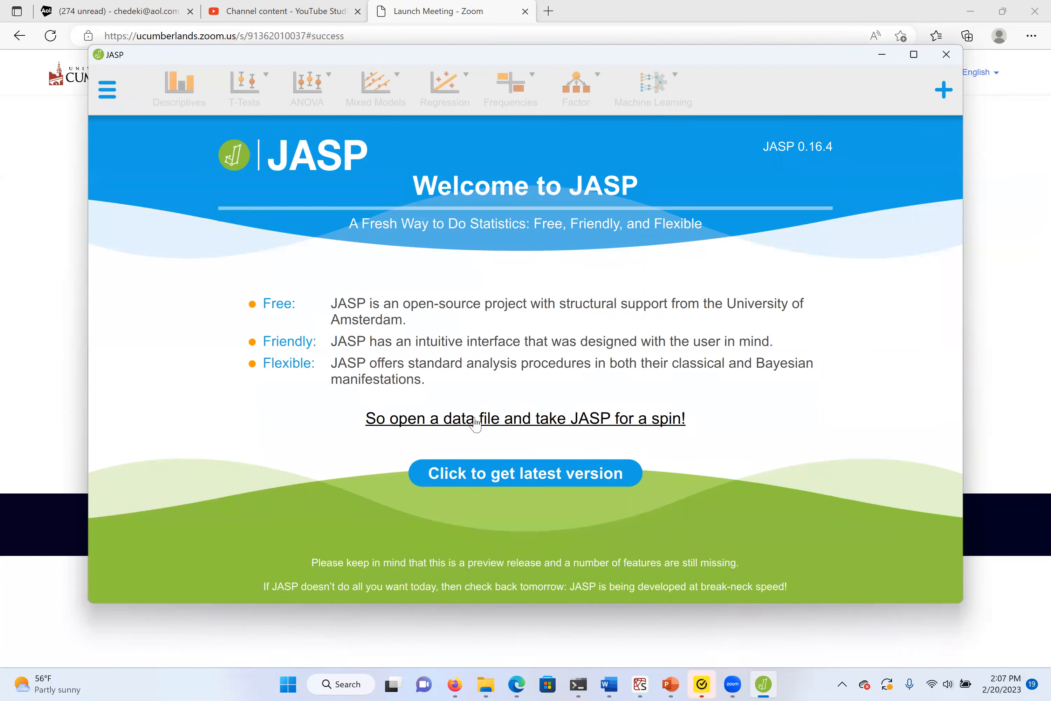
left_click(642, 422)
left_click(803, 435)
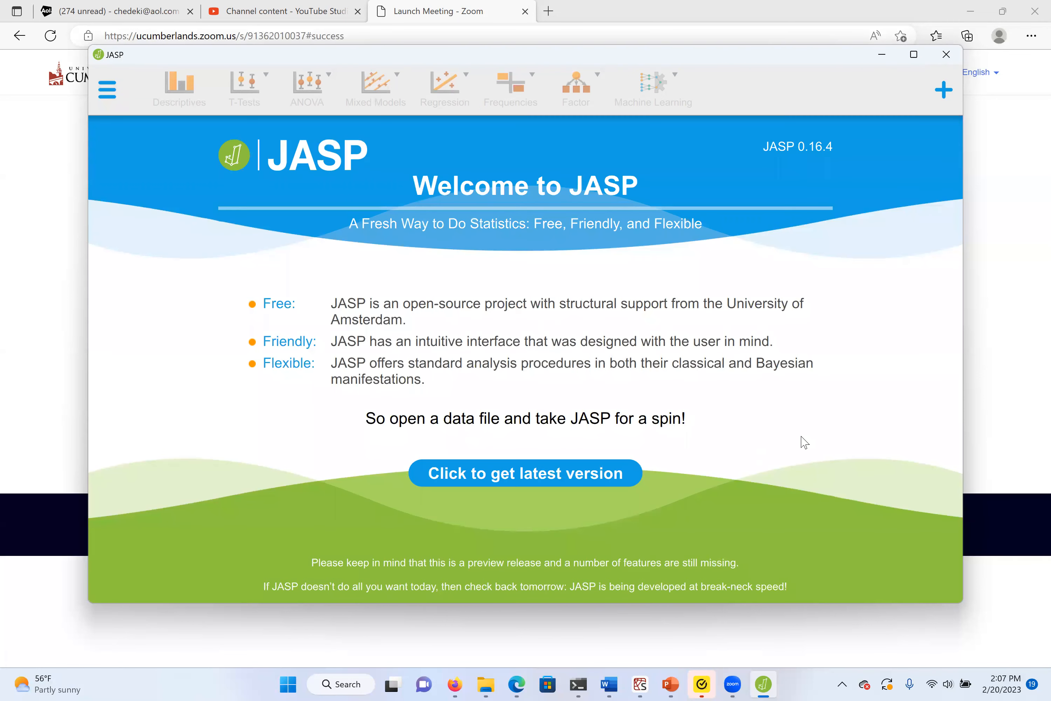
Open the Sleep data set from the Descriptives category of the Data Library
left_click(108, 91)
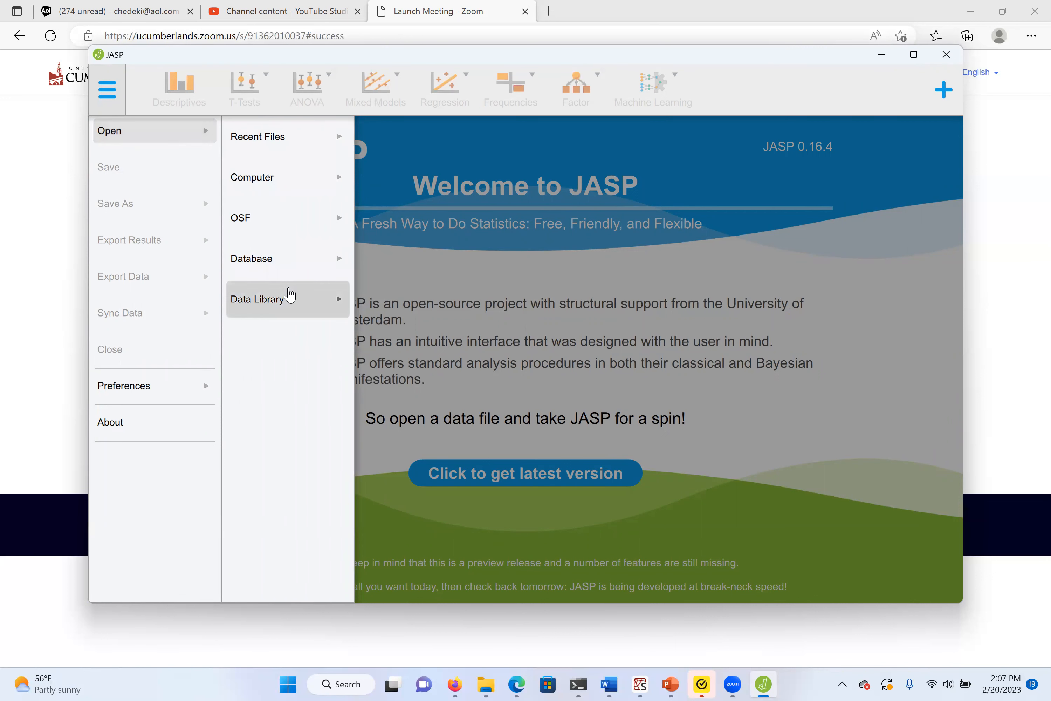
left_click(284, 295)
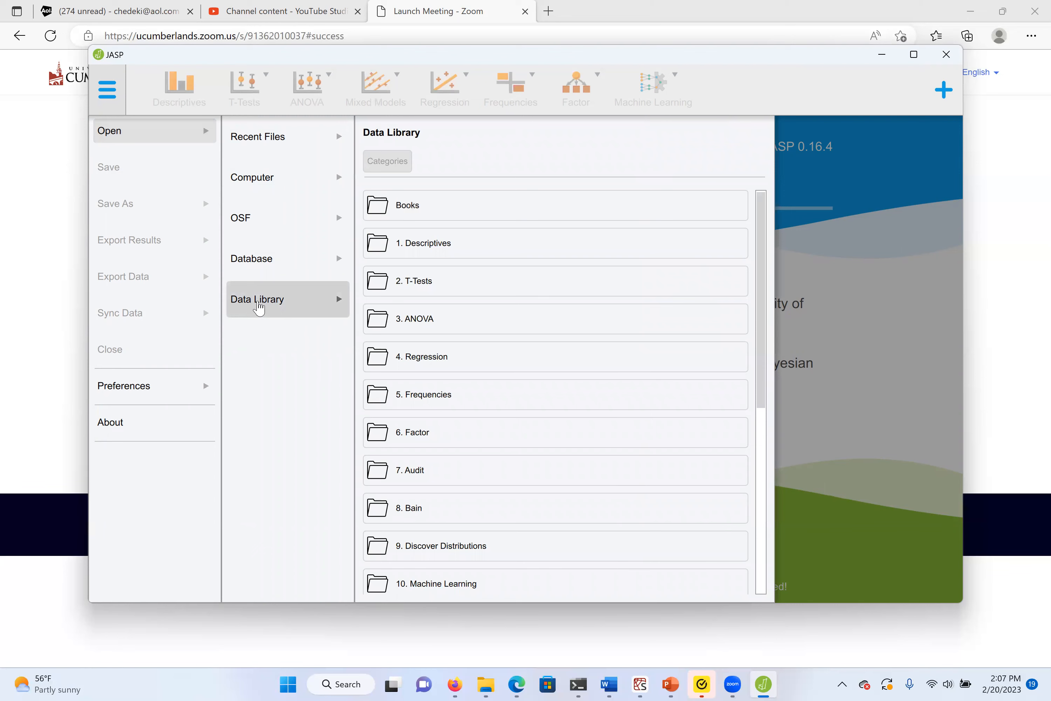
left_click(424, 248)
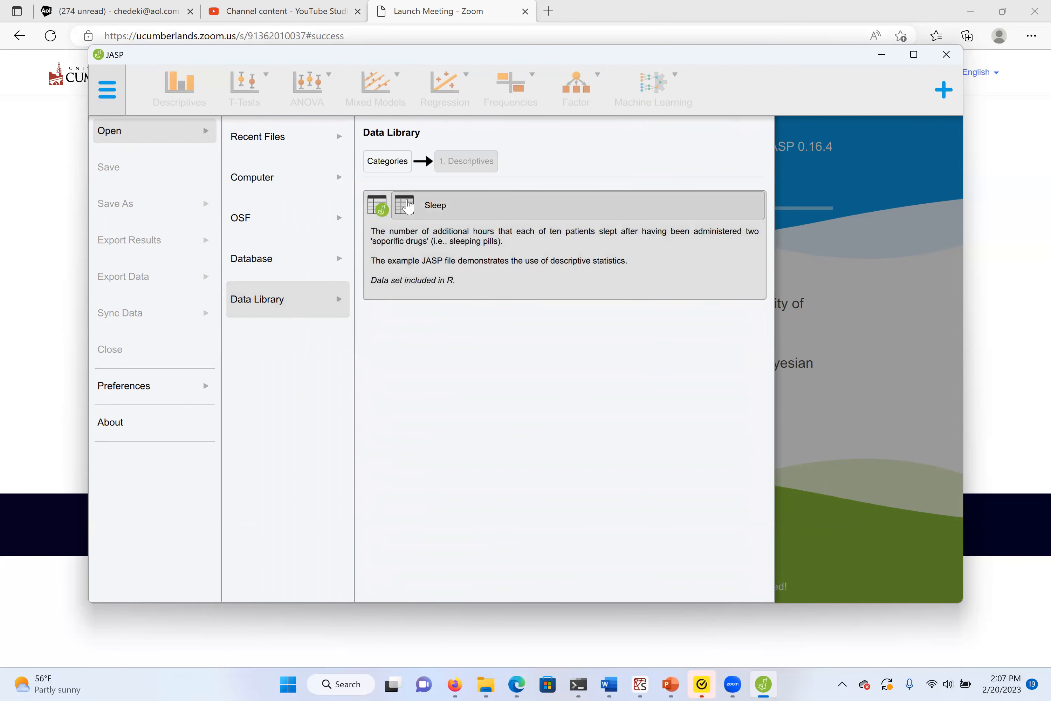
left_click(414, 205)
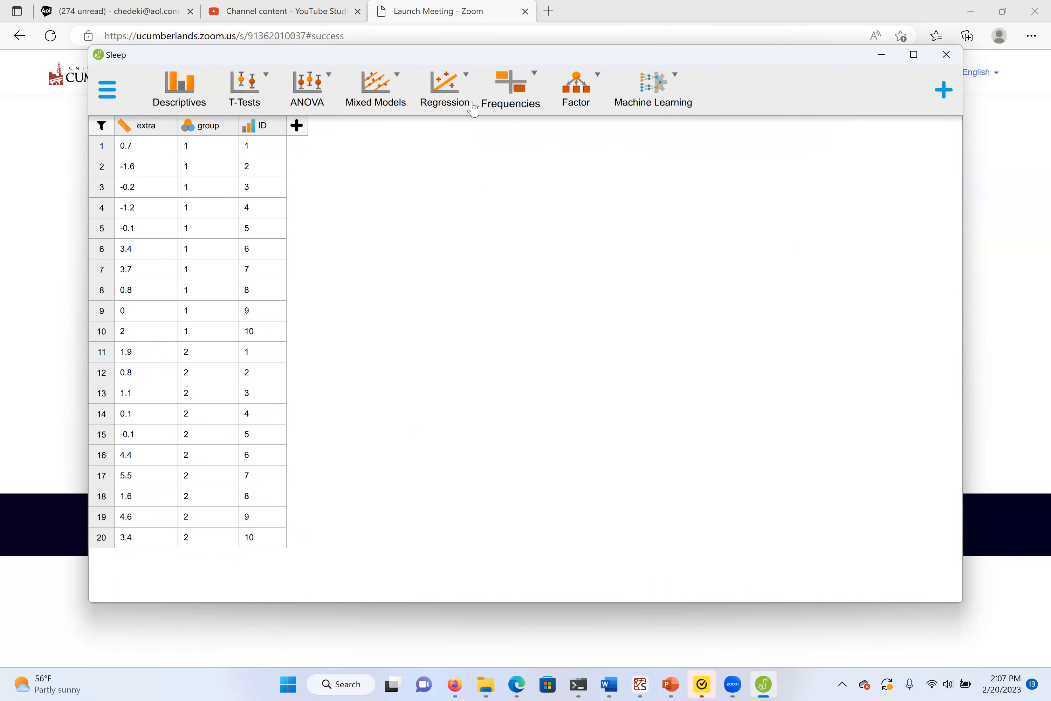
Create a Descriptive Statistics analysis of the Sleep data and assign extra as its variable
left_click(177, 91)
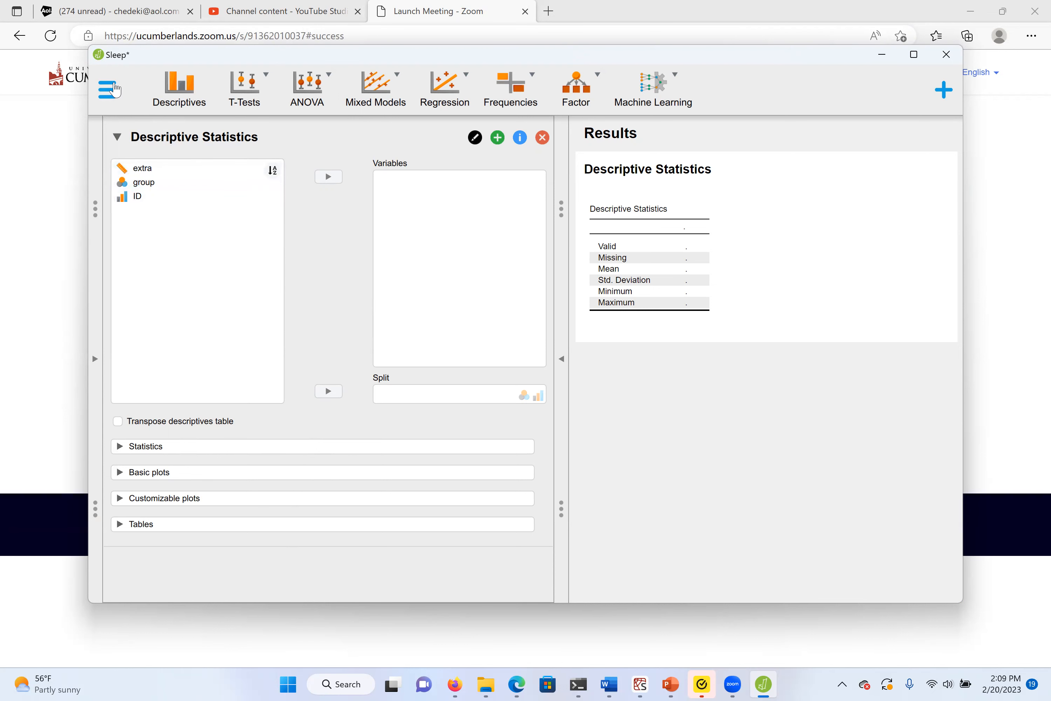
left_click(96, 361)
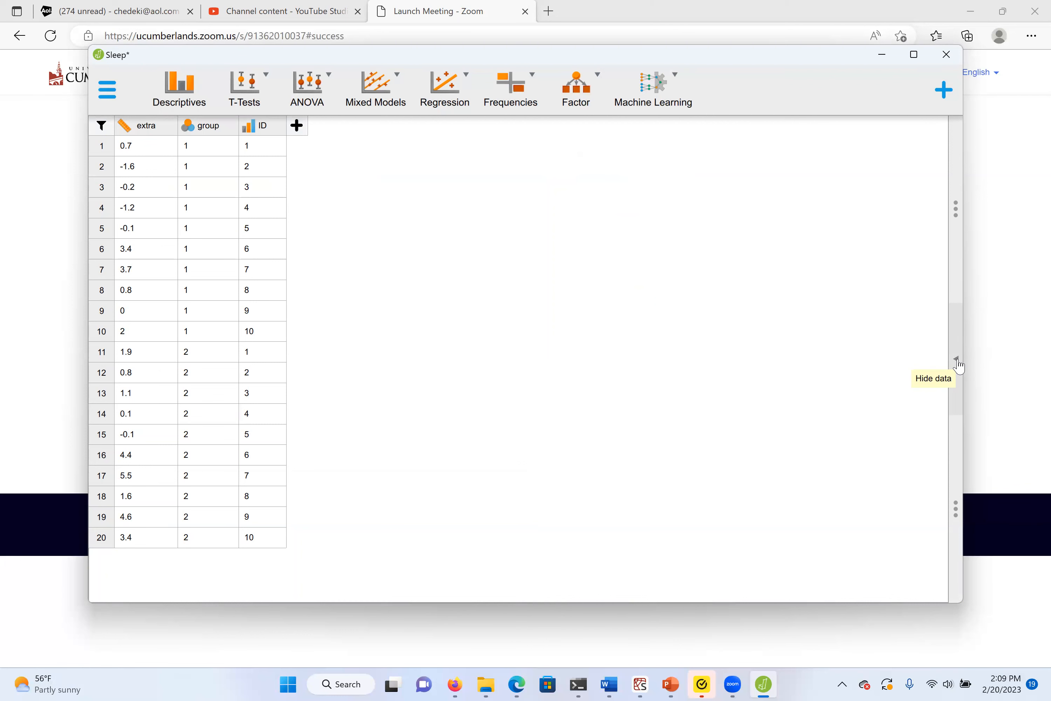
left_click(957, 360)
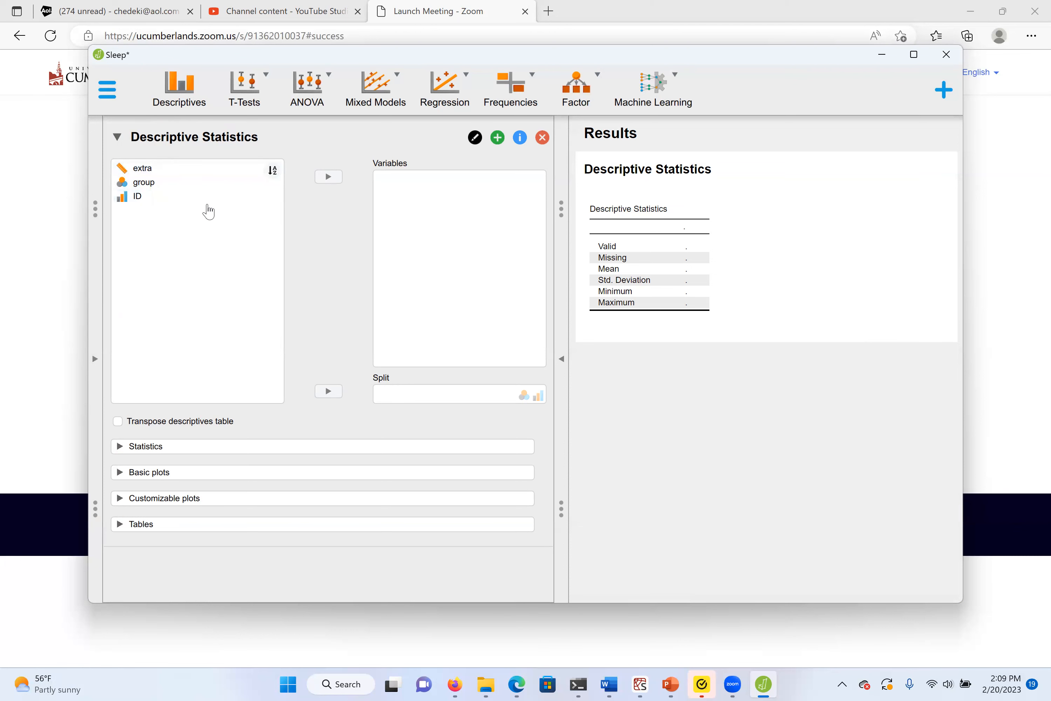
left_click(176, 172)
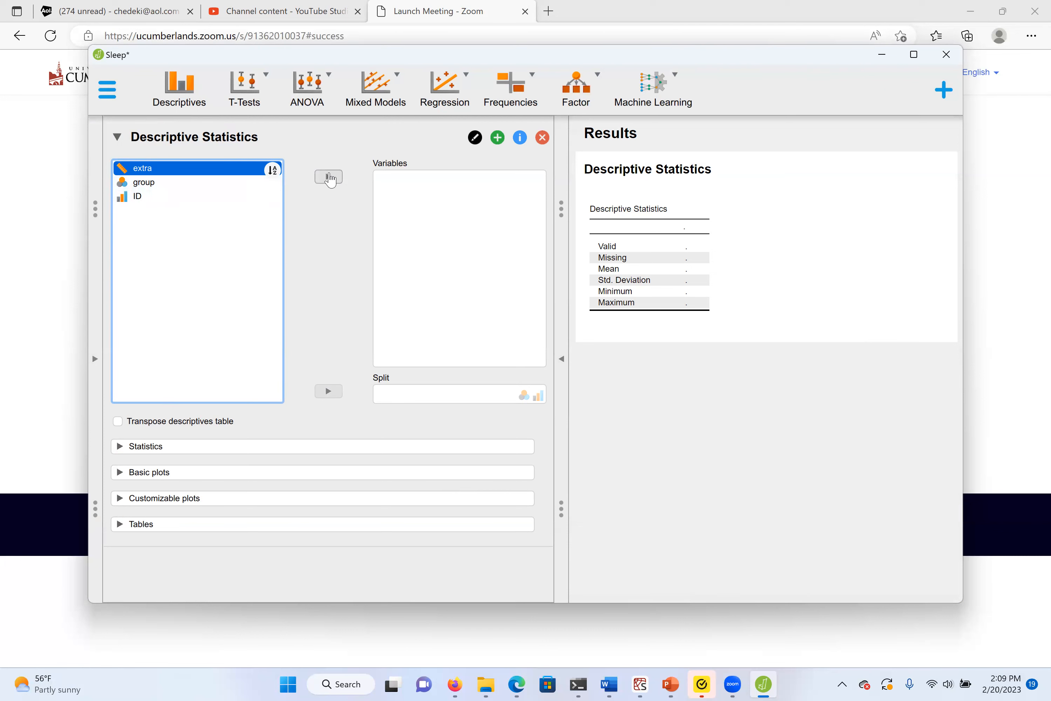
left_click(328, 177)
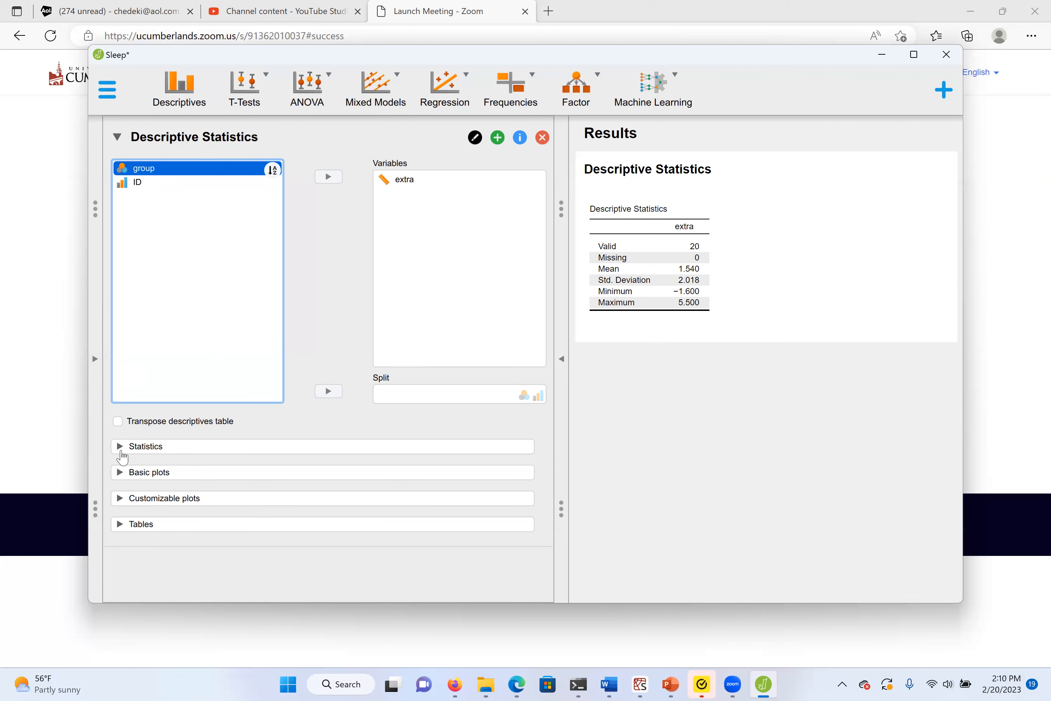
Add mode, median, skewness, variance, range and IQR to the descriptive statistics for extra
left_click(120, 451)
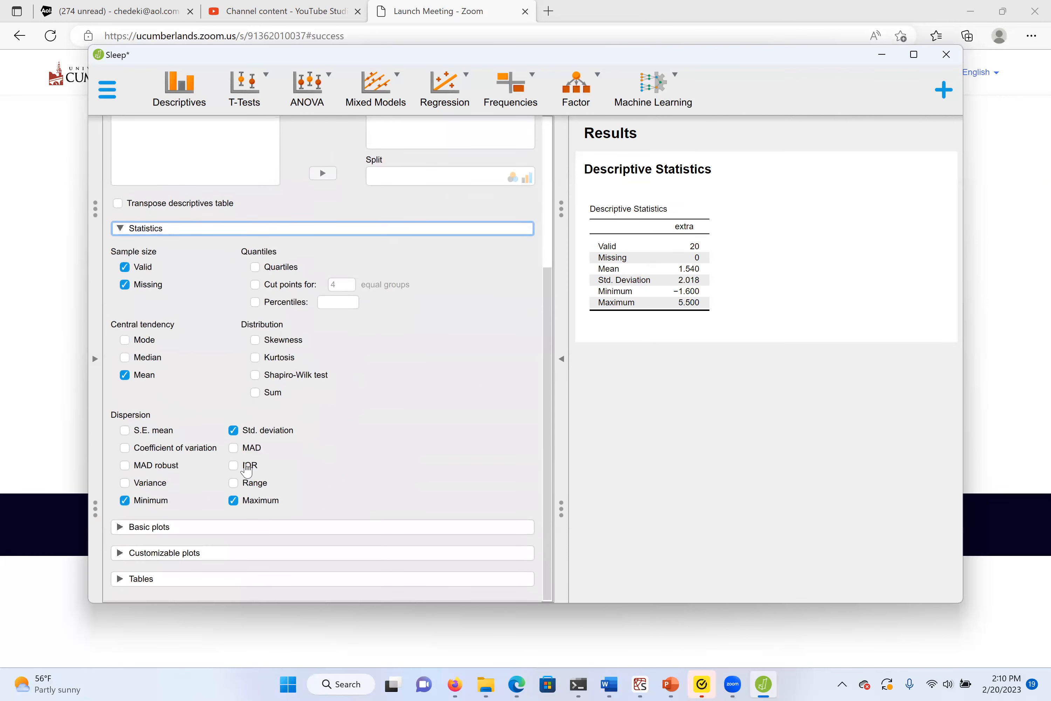
left_click(126, 343)
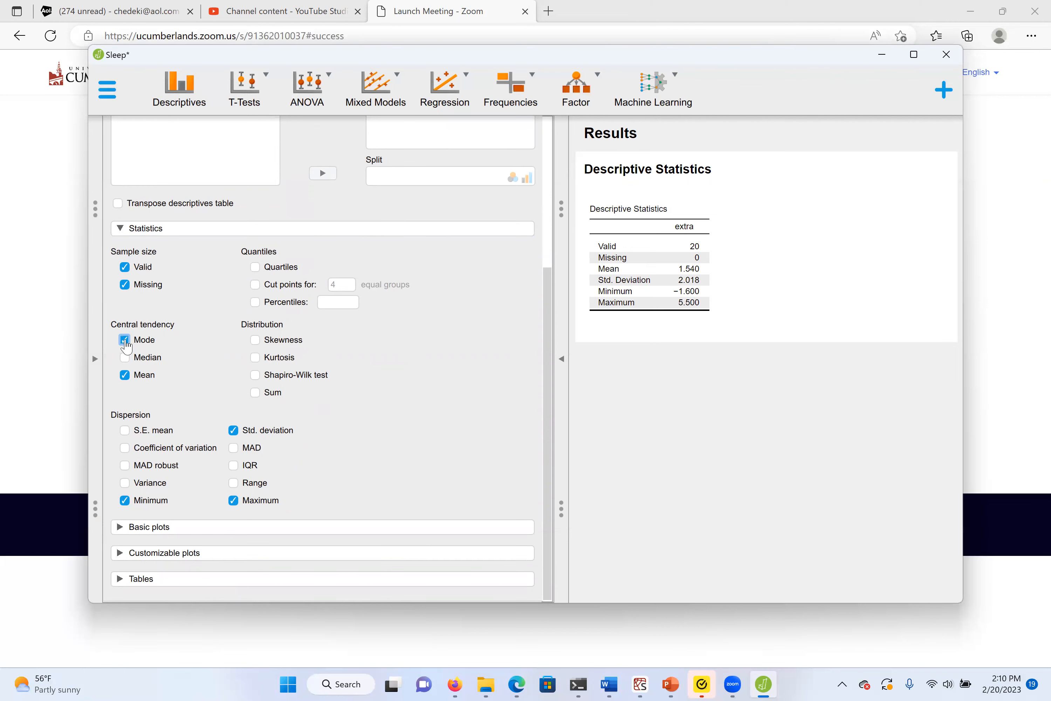
left_click(126, 360)
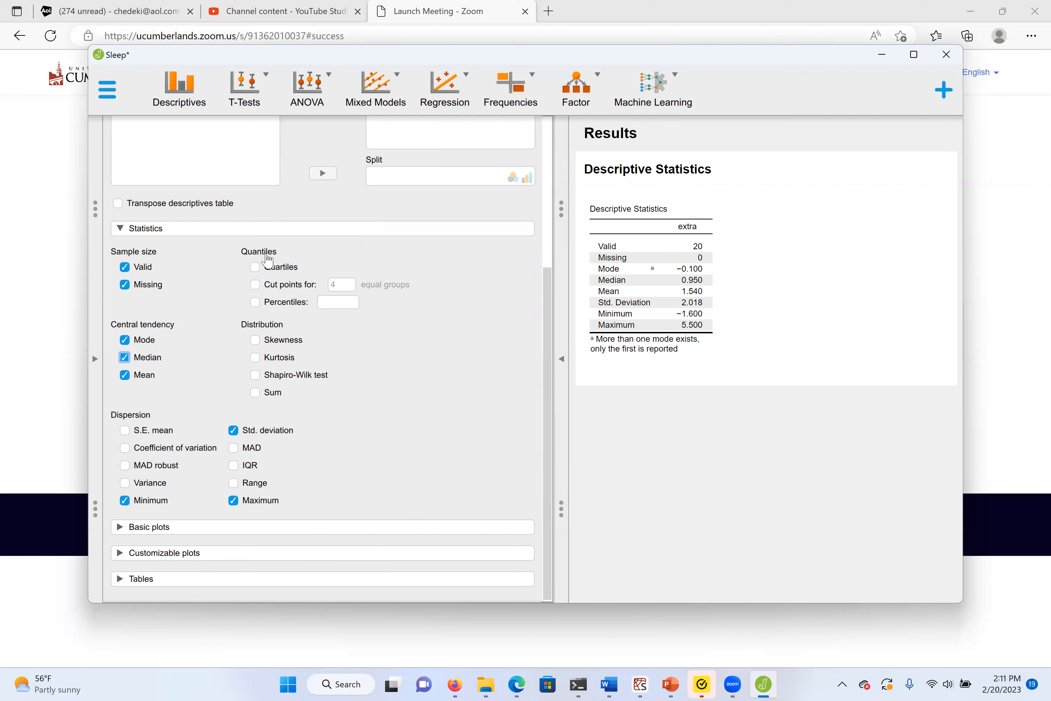
left_click(255, 342)
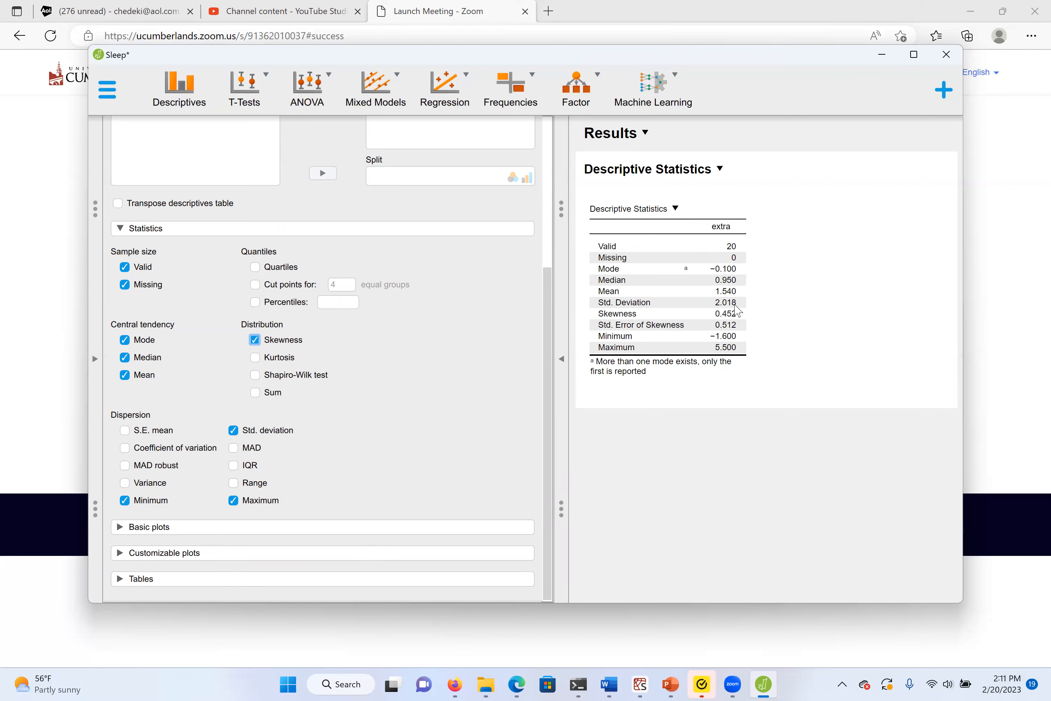
left_click(125, 484)
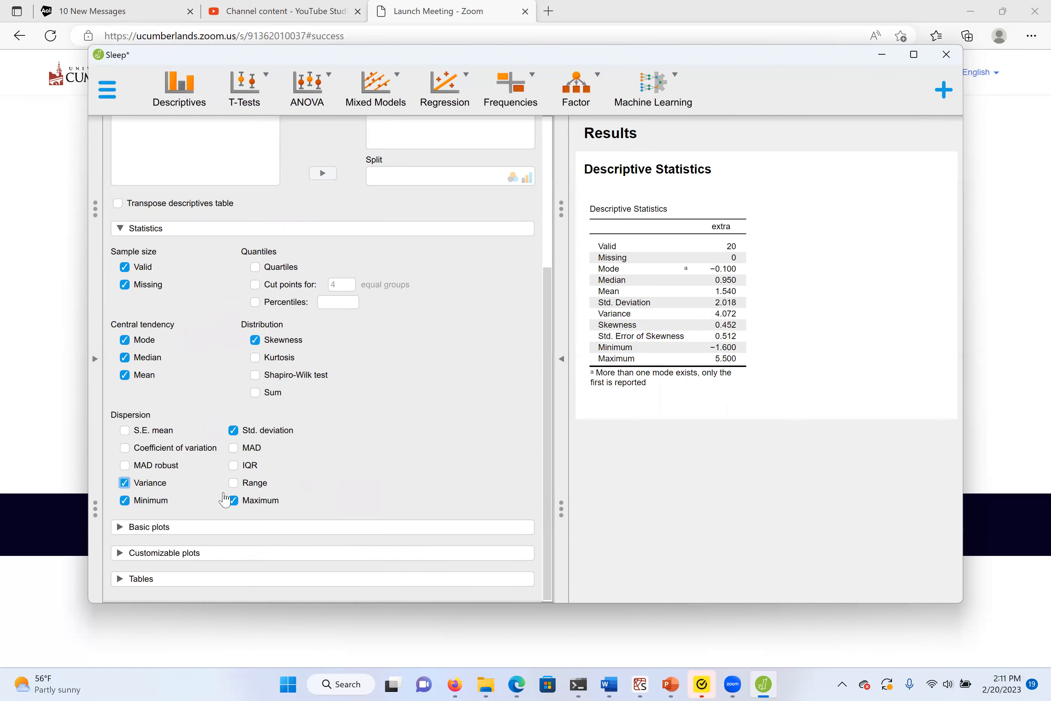
left_click(233, 483)
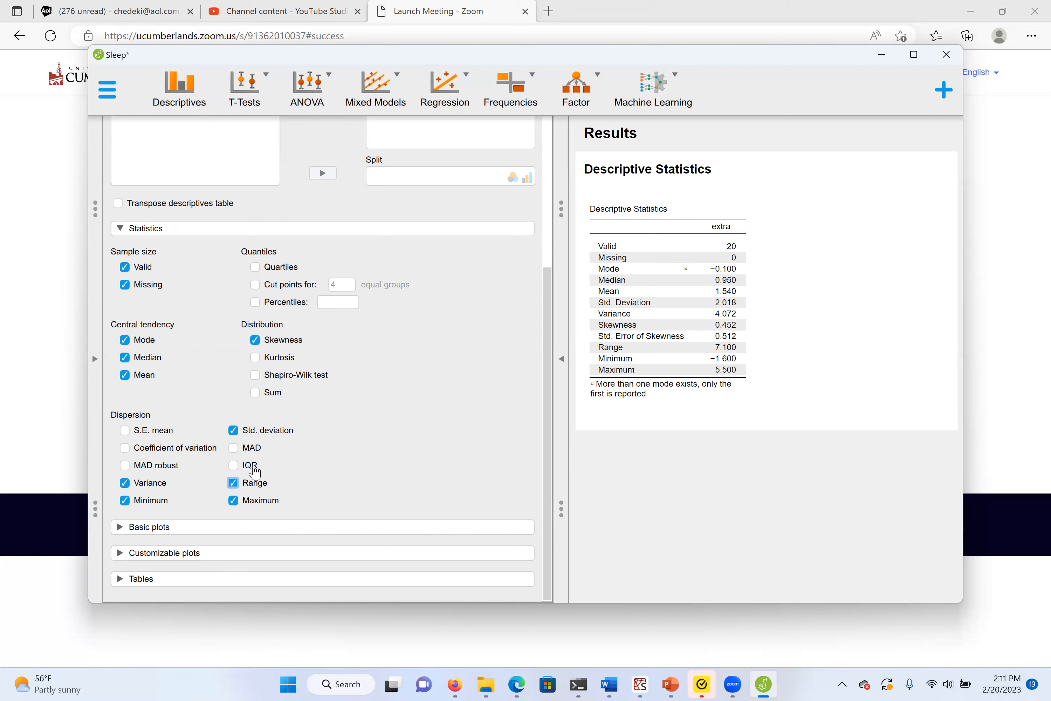
left_click(233, 466)
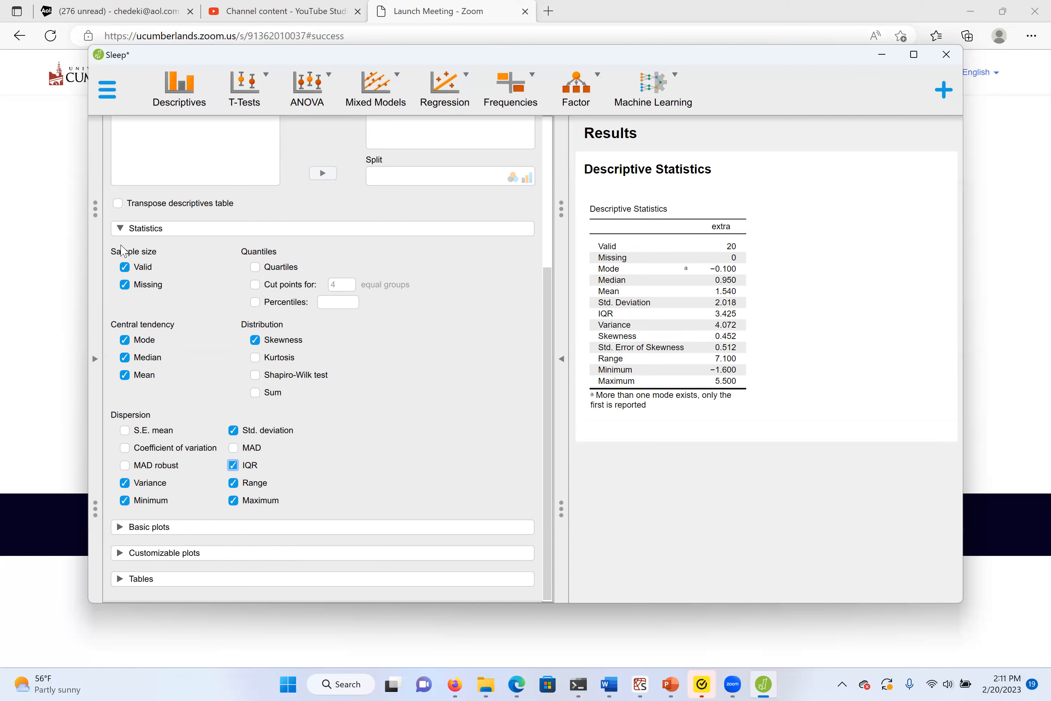
Add quartiles to the descriptive statistics for extra
left_click(257, 269)
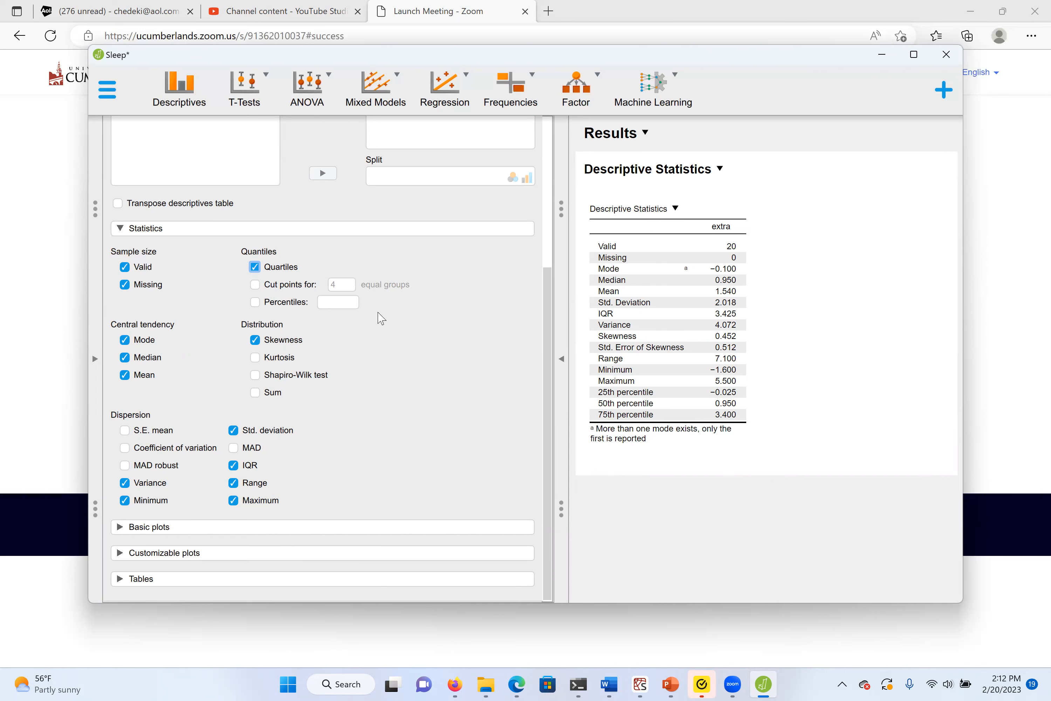
left_click(124, 285)
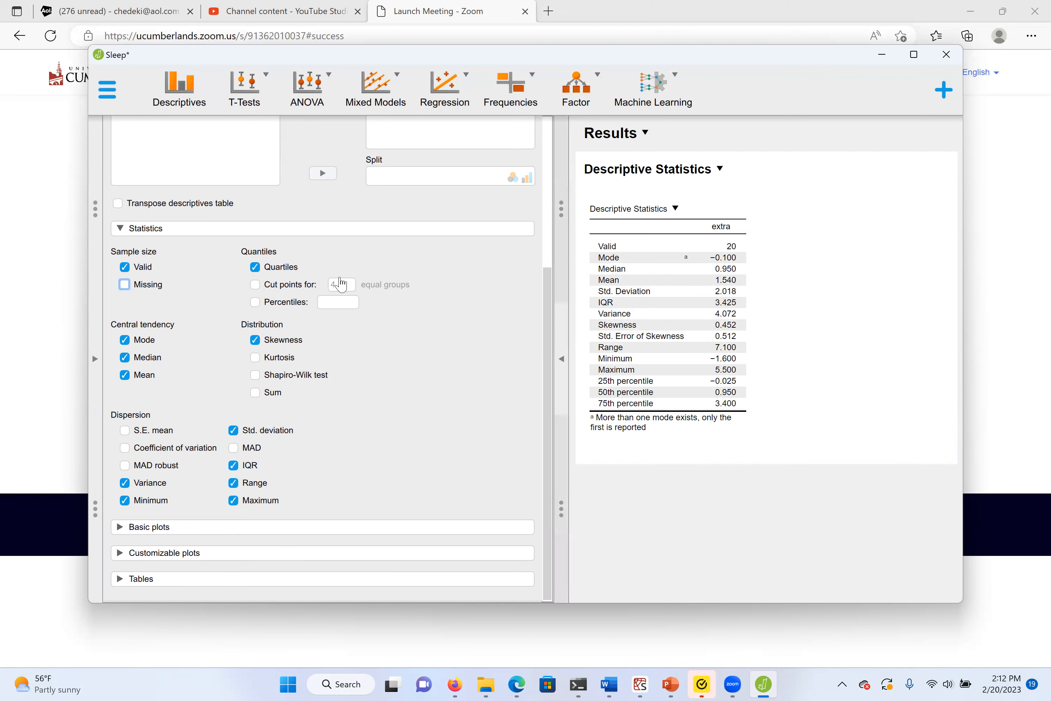
left_click(124, 268)
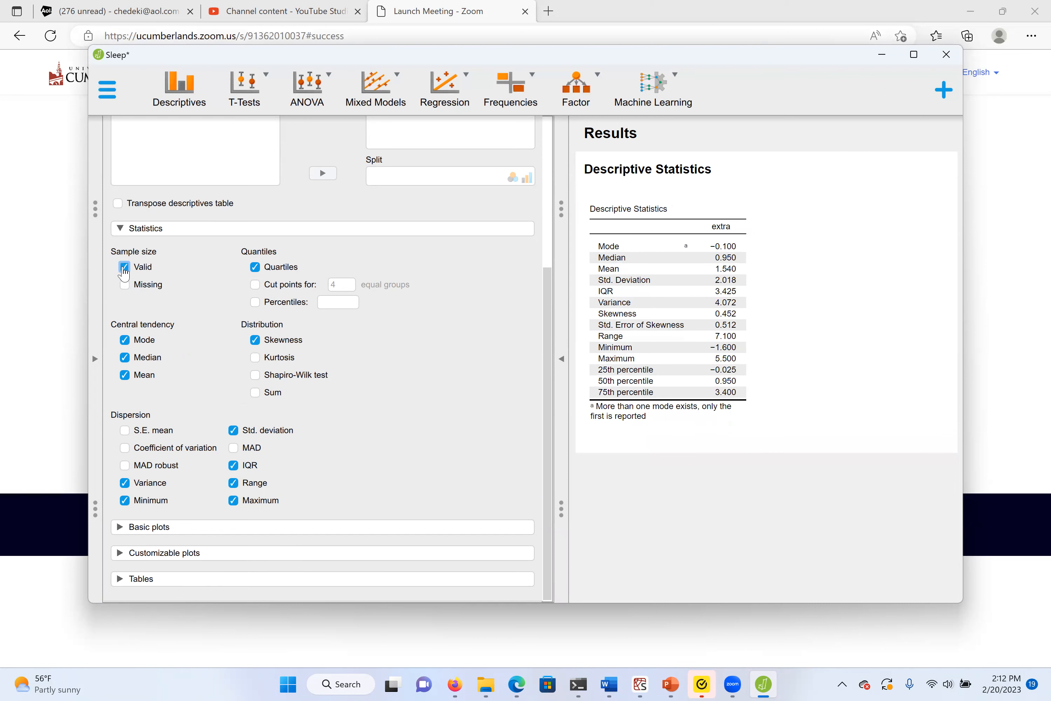
left_click(125, 285)
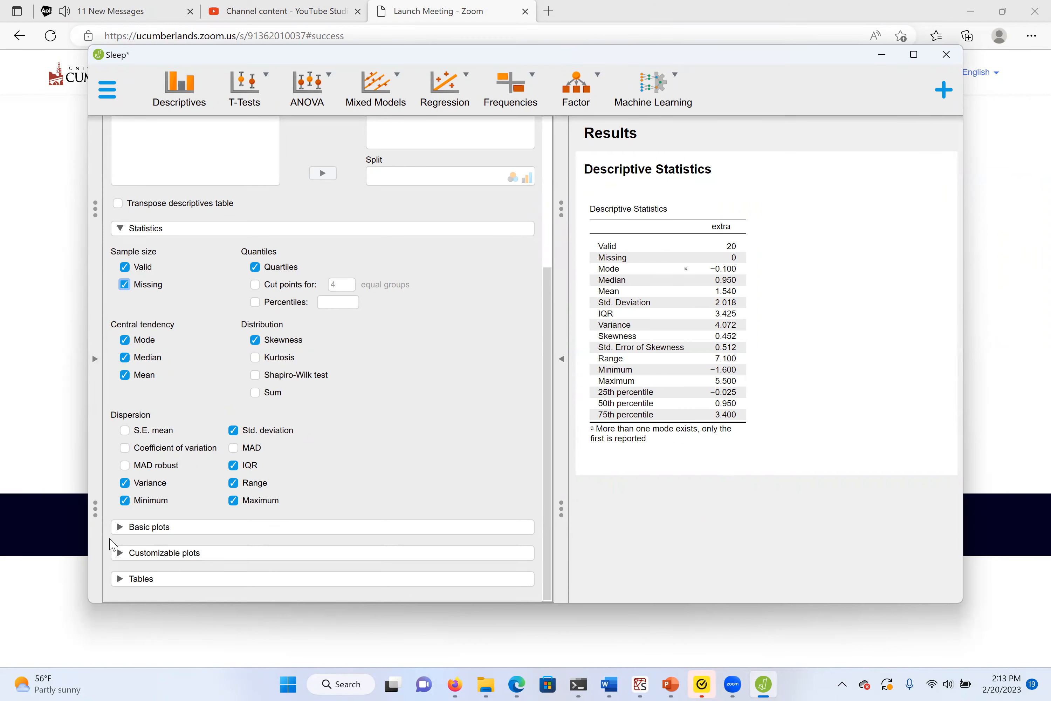
Enable pie charts and dot plots among the basic plots of the descriptive analysis and view the dot plot for extra
left_click(119, 532)
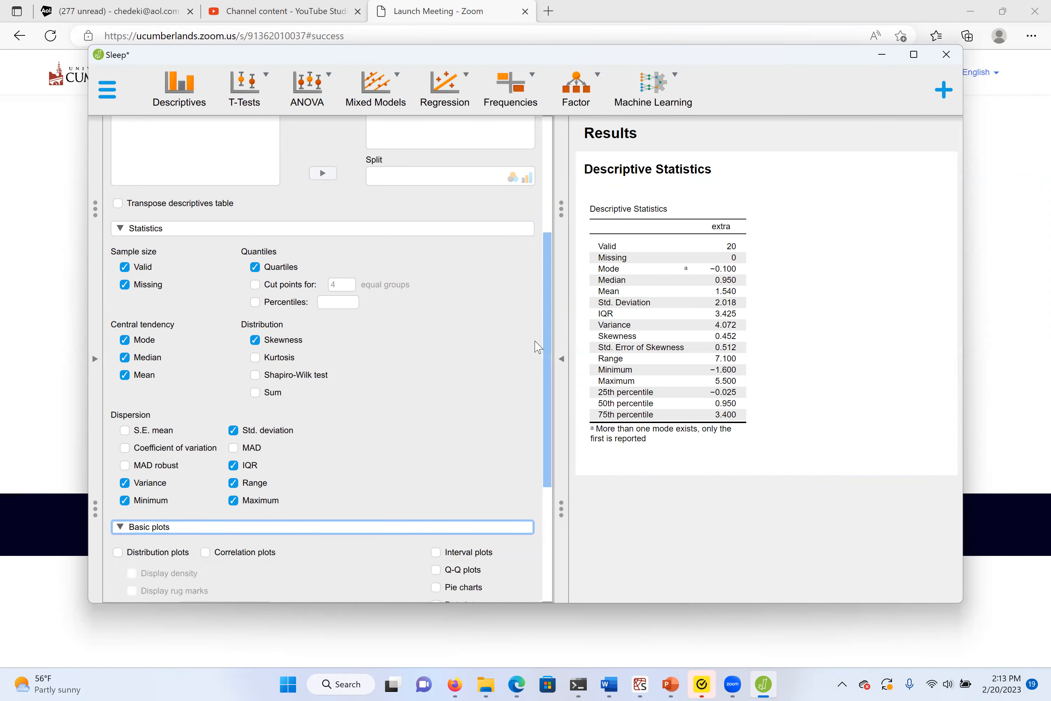
left_click_drag(549, 332, 544, 486)
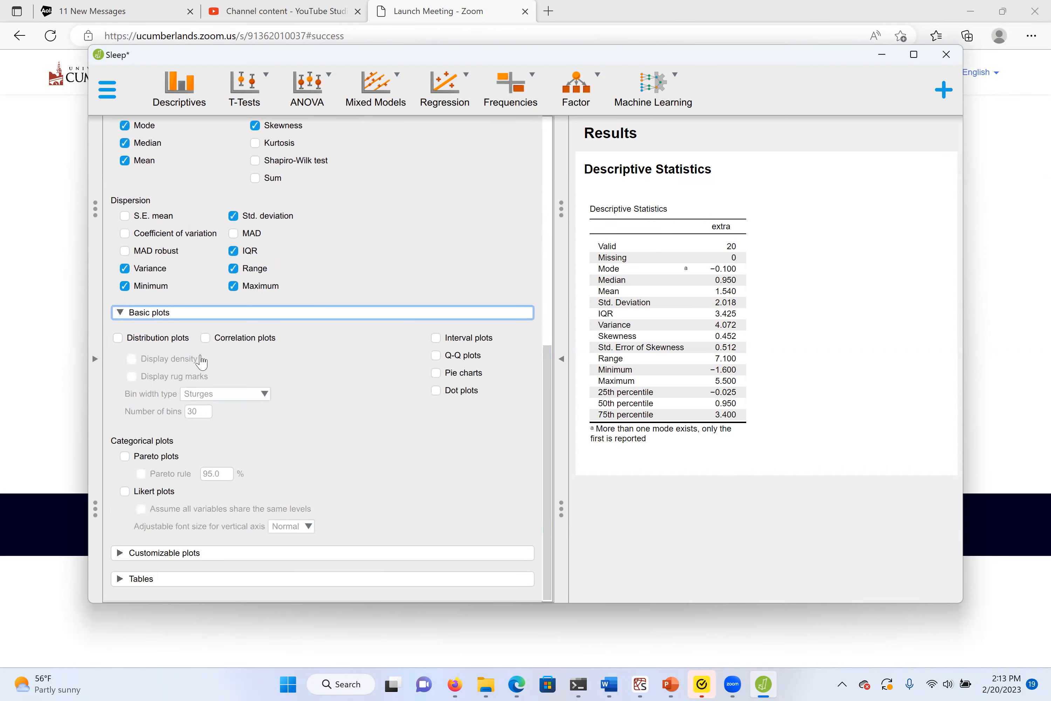
left_click(436, 375)
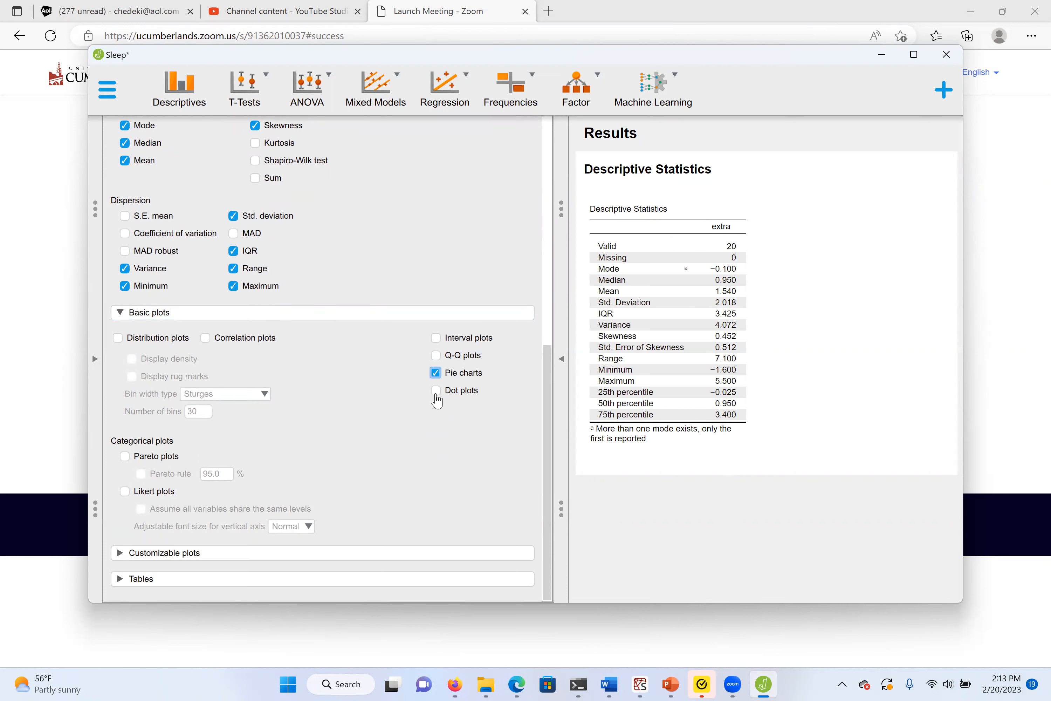
left_click(436, 391)
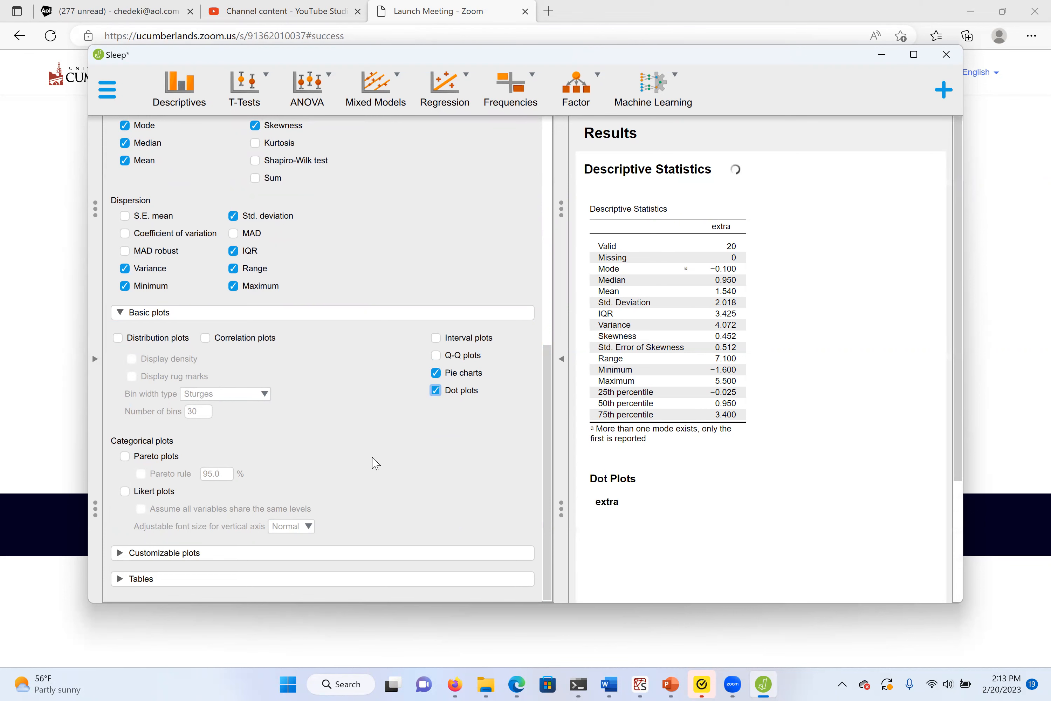
scroll(777, 481, "down", 4)
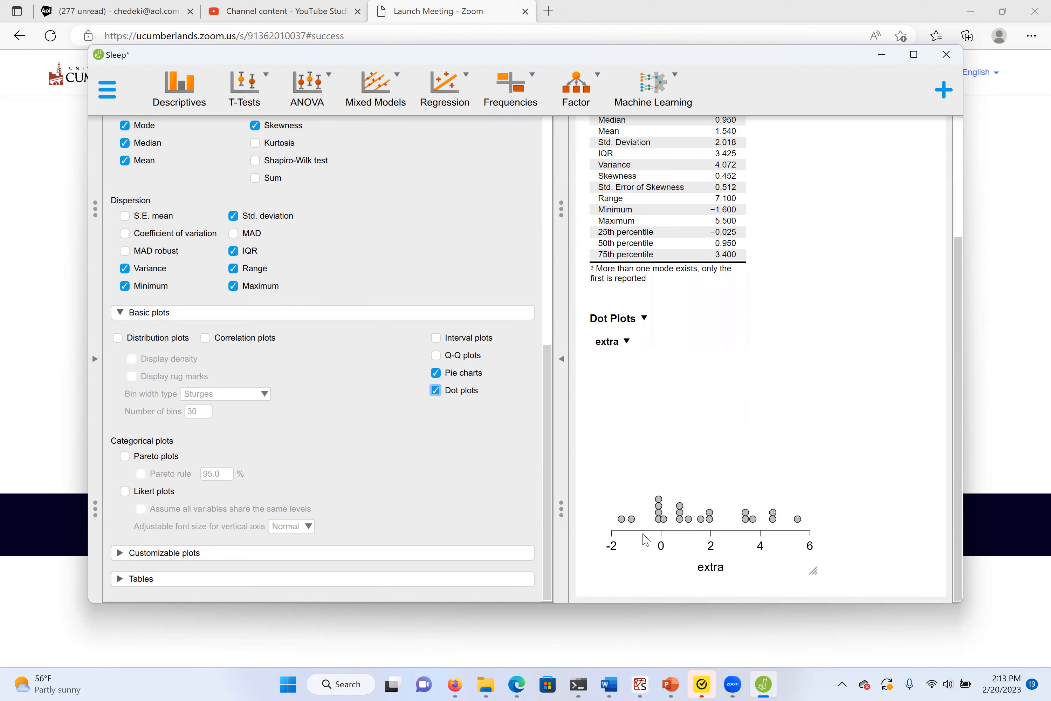
scroll(753, 485, "up", 4)
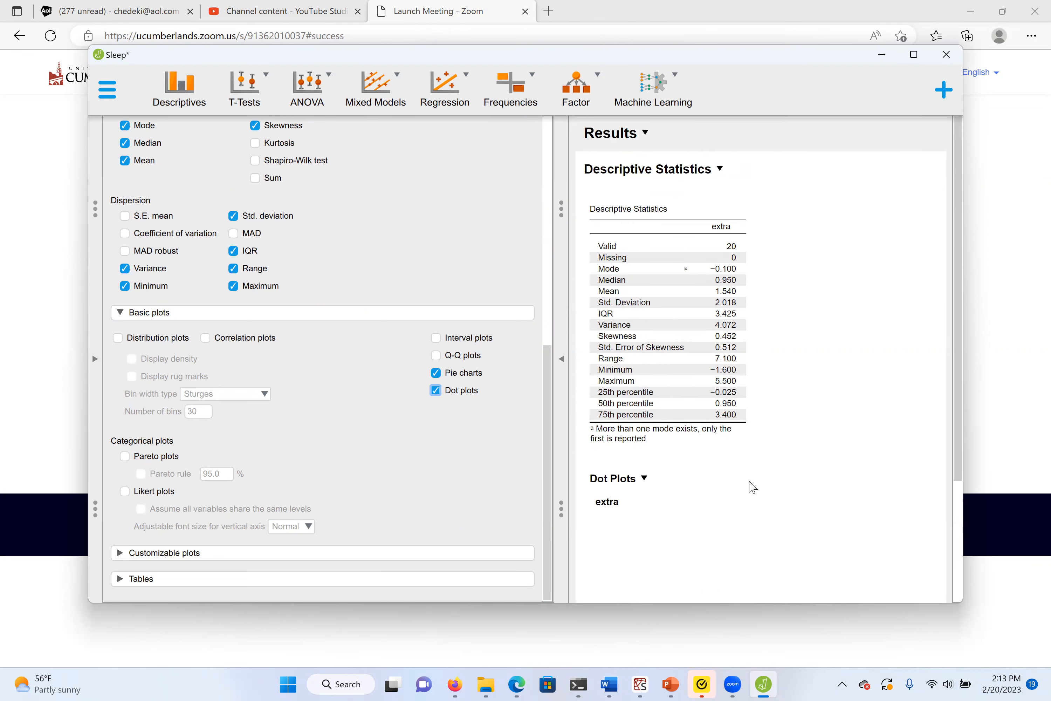
scroll(753, 487, "down", 1)
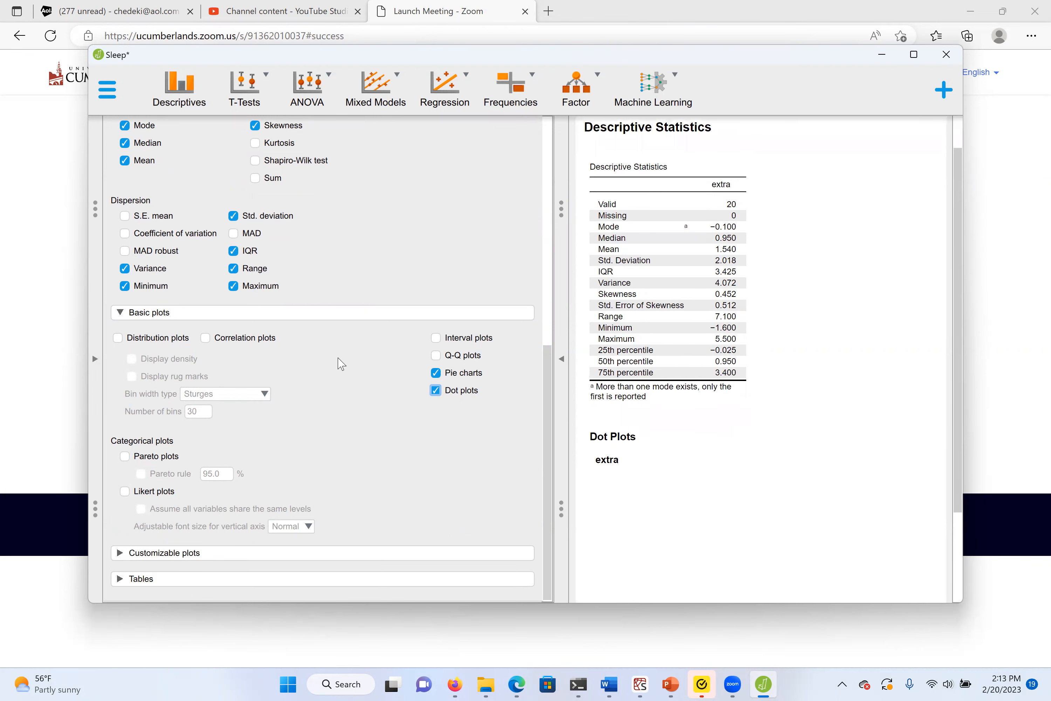
Enable scatter plots among the customizable plots, keeping the default density graphs and smooth regression line
scroll(340, 364, "up", 10)
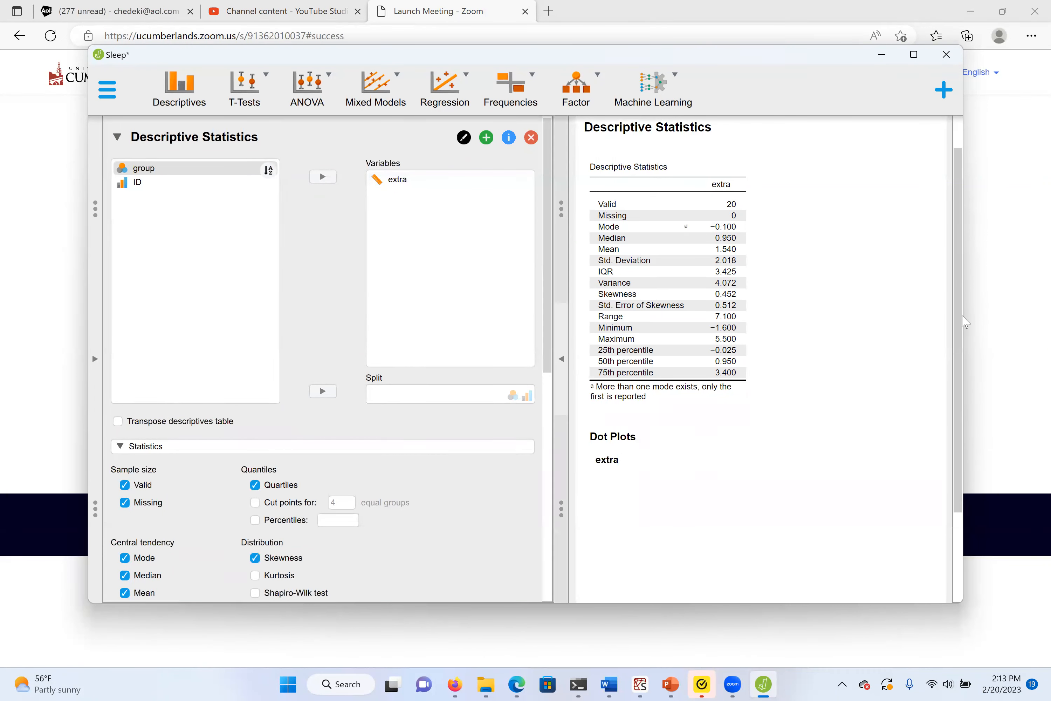
scroll(441, 364, "down", 8)
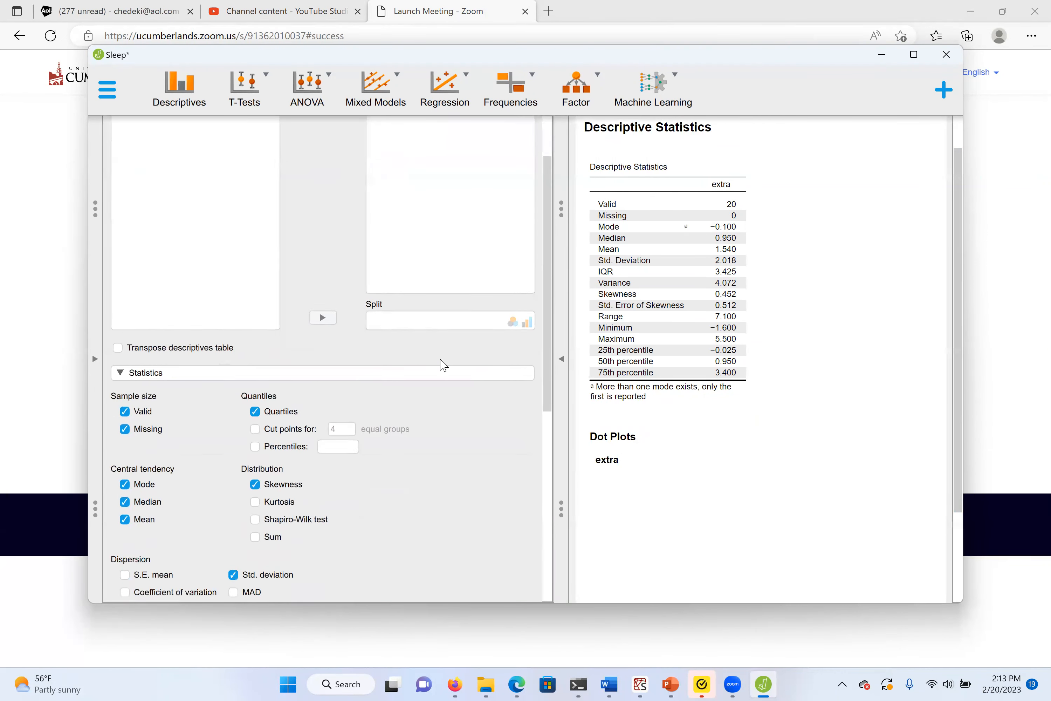
scroll(393, 385, "down", 1)
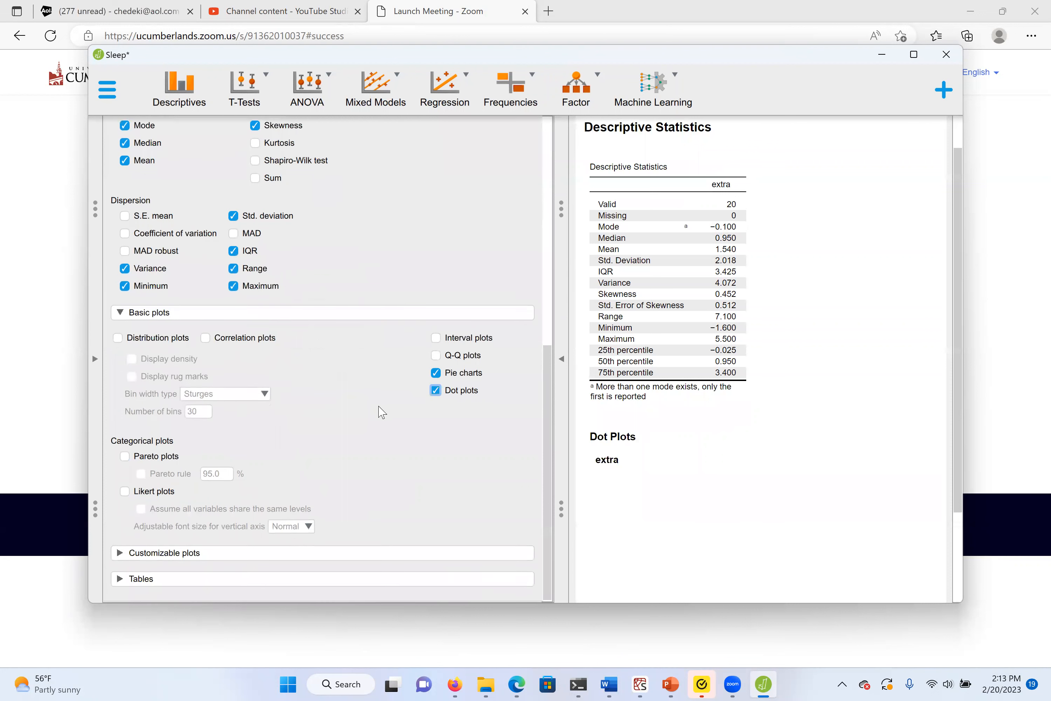
left_click(119, 553)
scroll(325, 488, "down", 15)
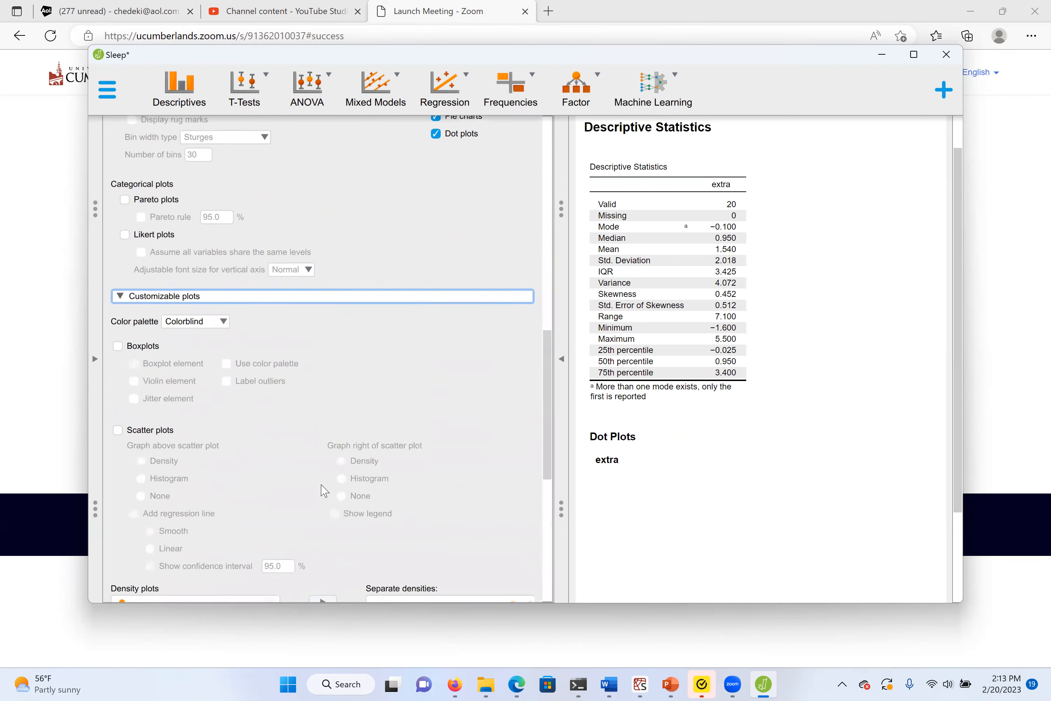
scroll(320, 492, "up", 5)
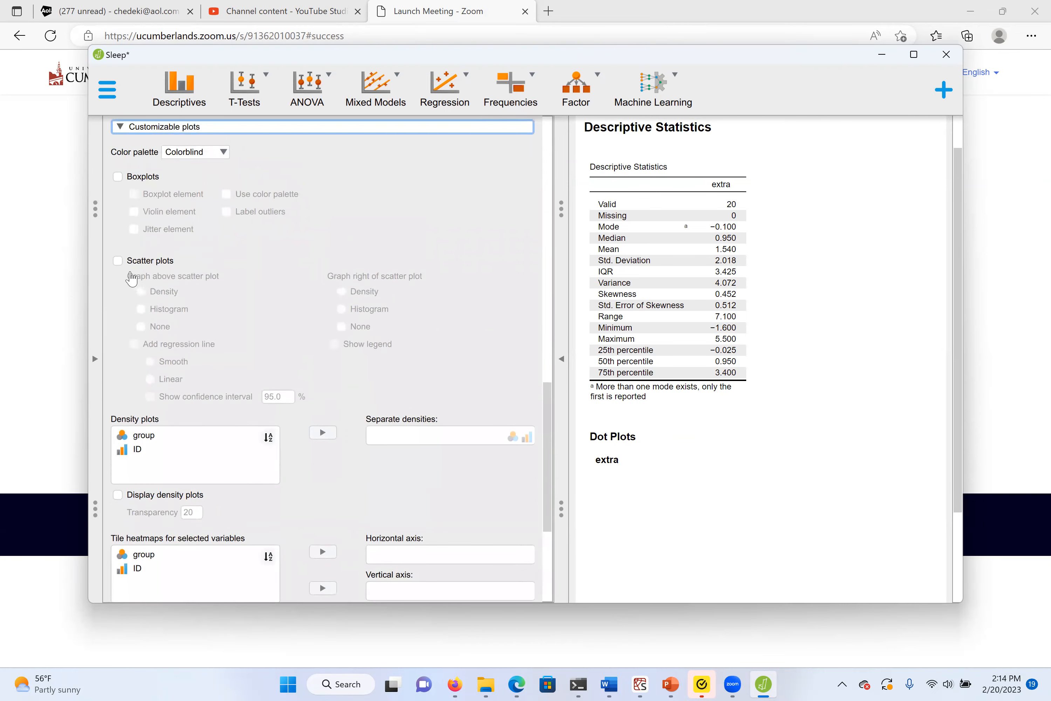
left_click(117, 261)
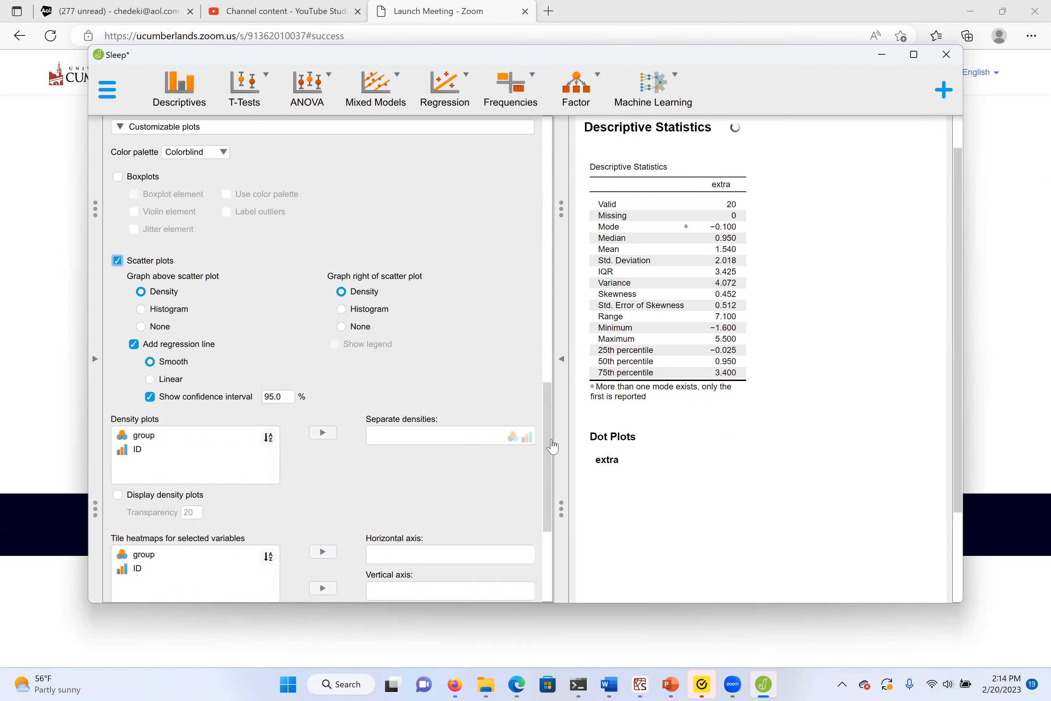
scroll(345, 412, "up", 1)
scroll(345, 411, "up", 1)
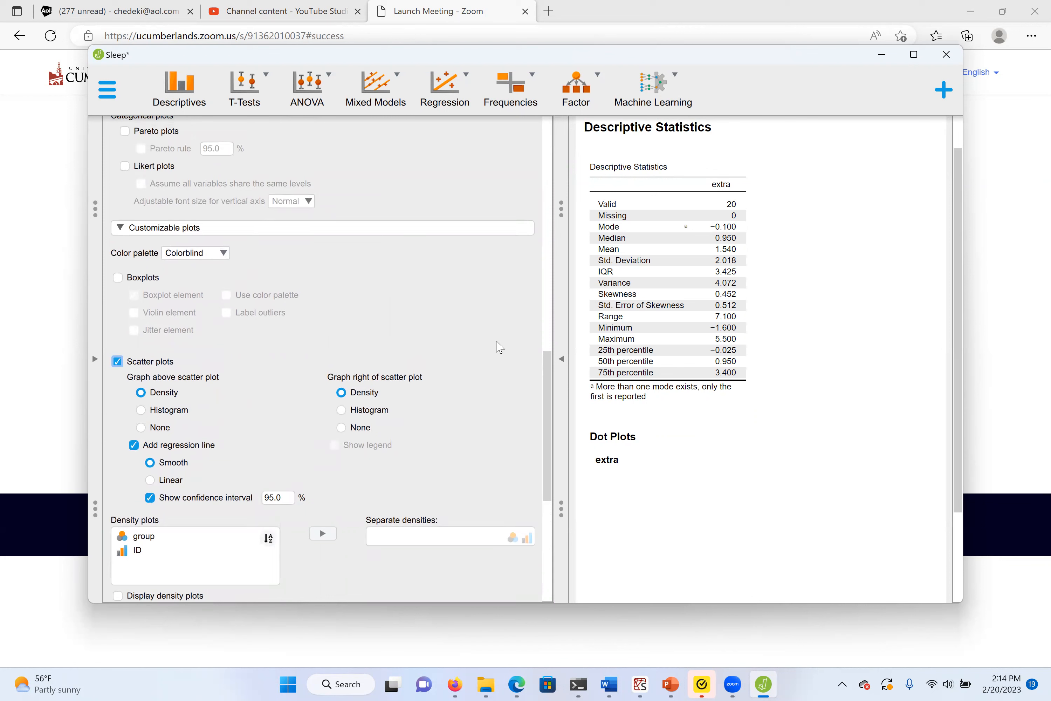
Add frequency tables and stem and leaf tables to the descriptive analysis and review them in the results
scroll(270, 428, "down", 5)
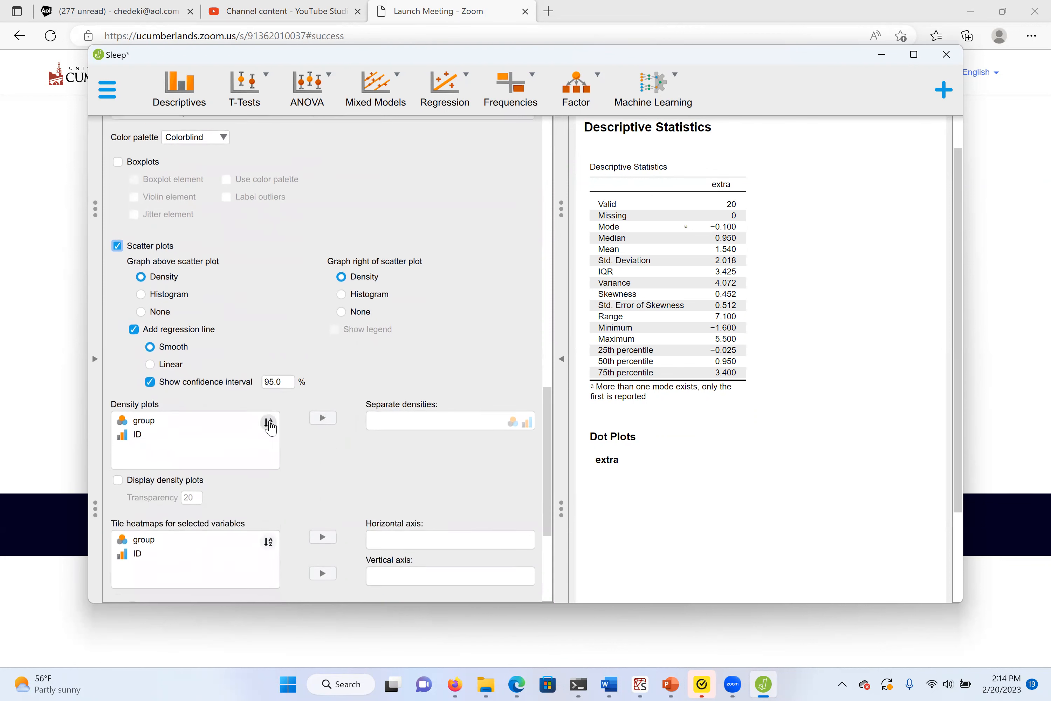
scroll(270, 428, "down", 1)
scroll(267, 427, "down", 5)
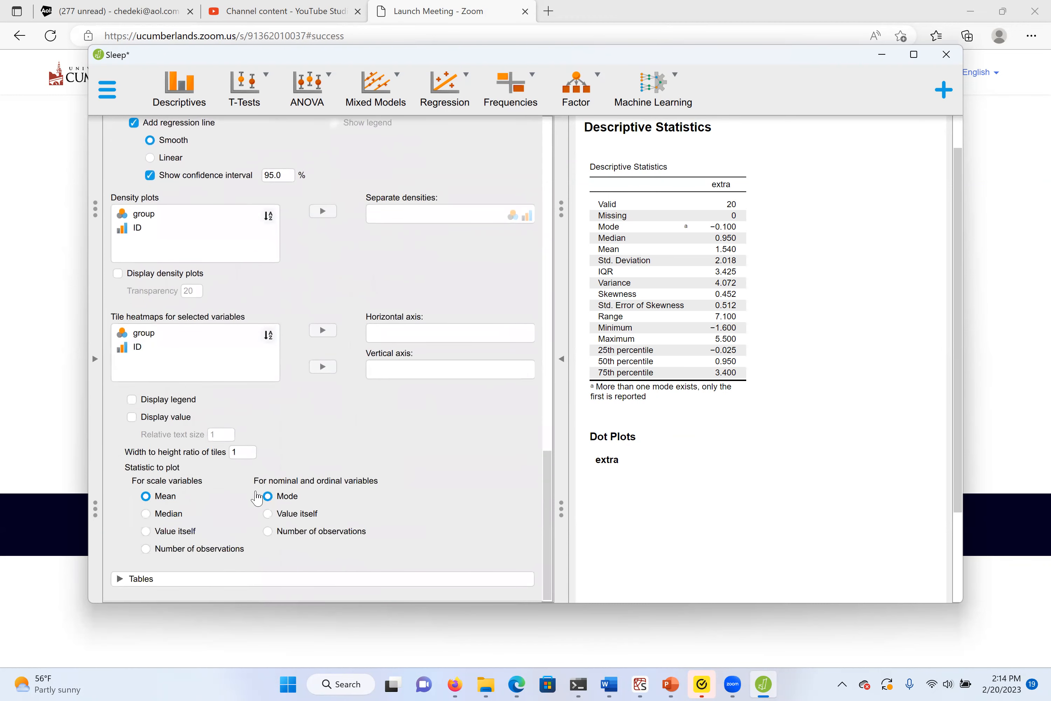
left_click(120, 579)
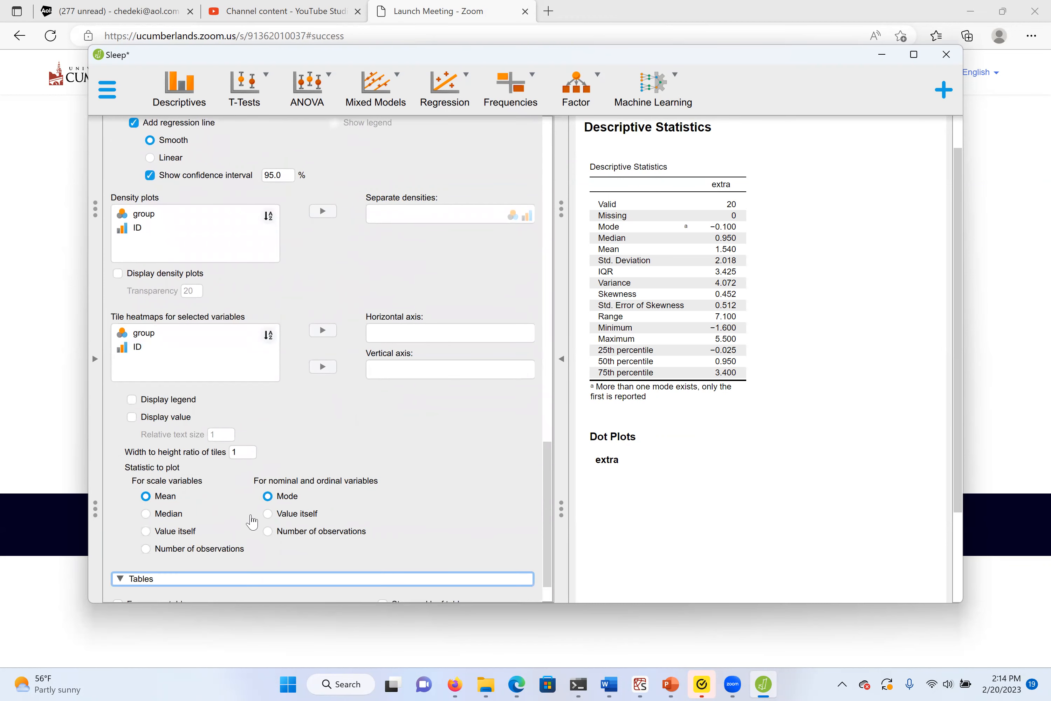
left_click(117, 561)
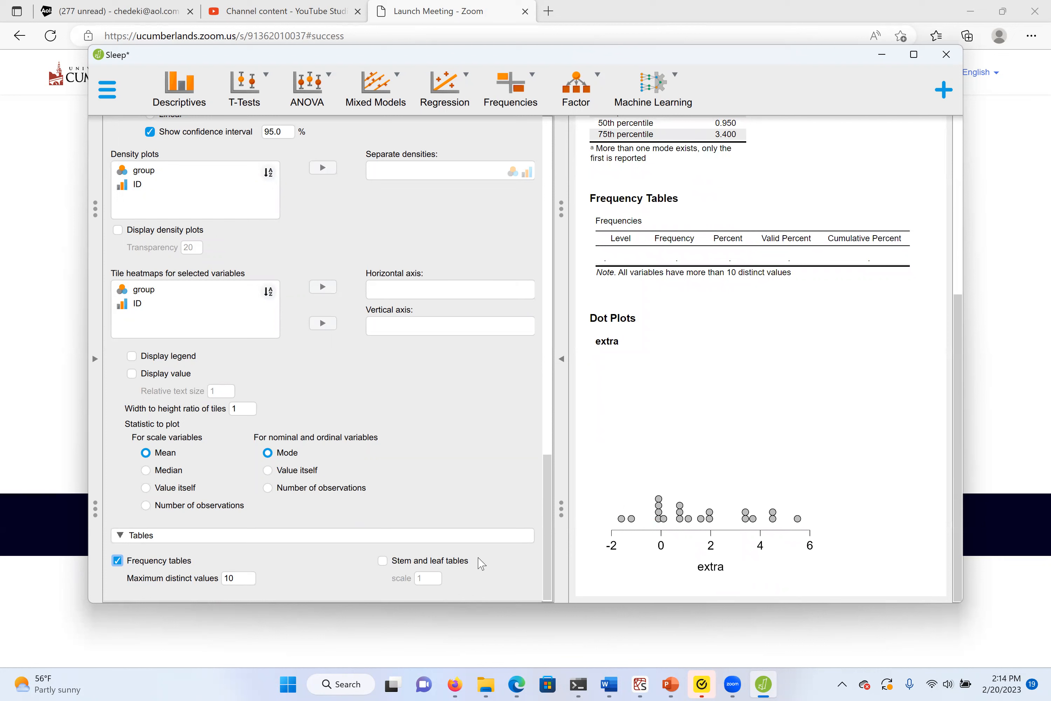
left_click(383, 563)
scroll(801, 380, "down", 3)
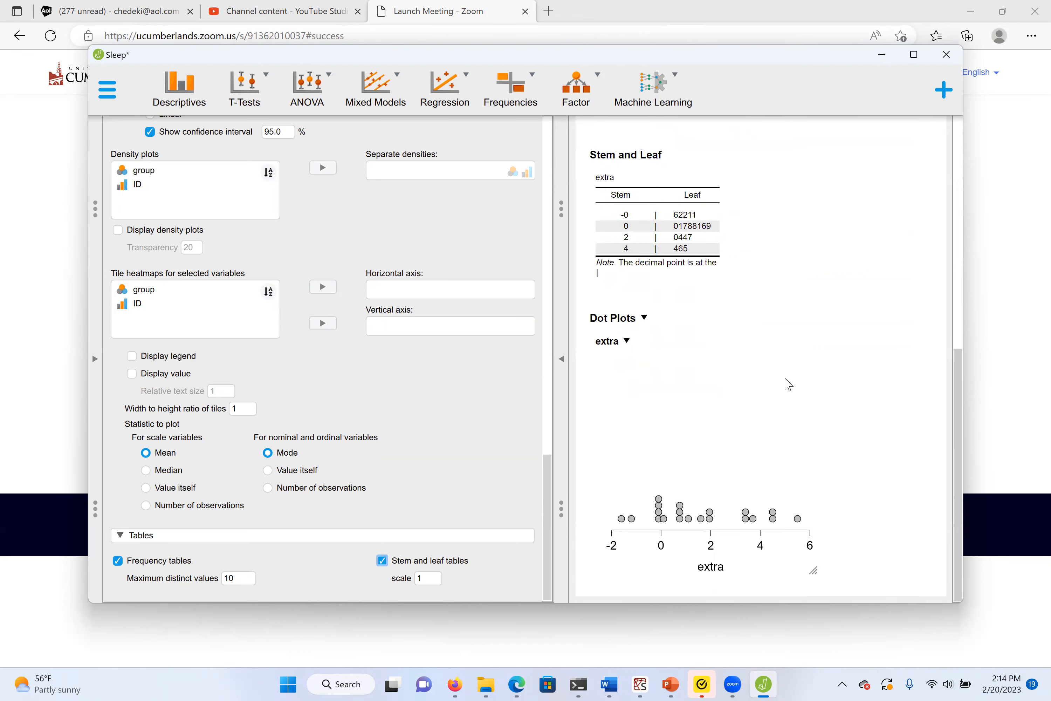
scroll(837, 389, "up", 2)
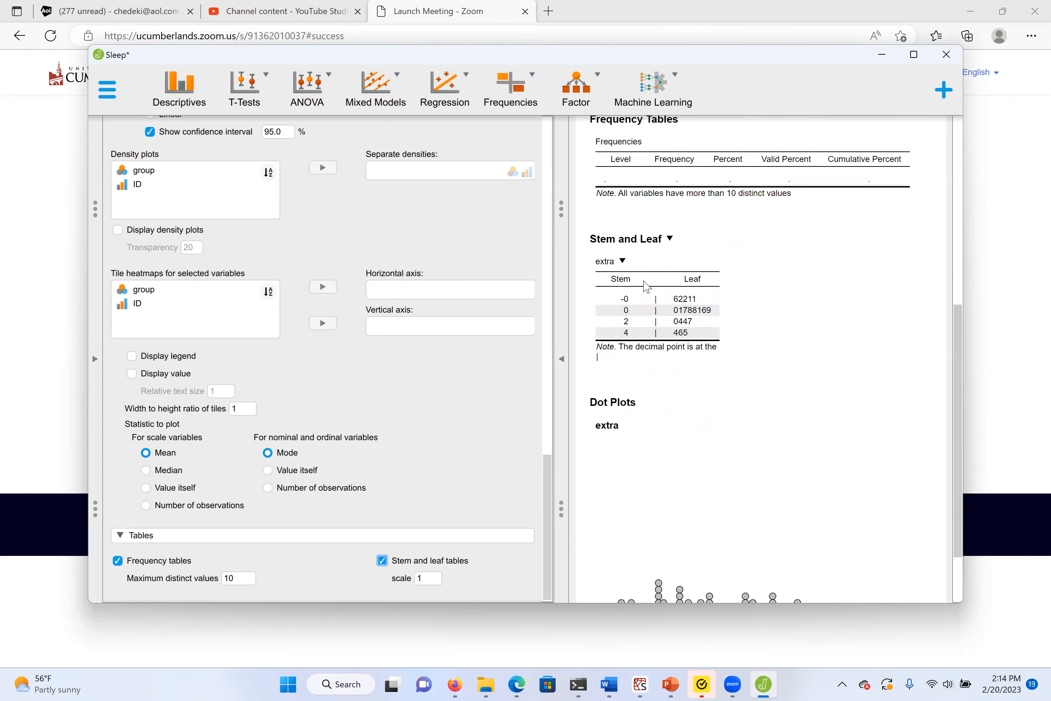
scroll(633, 267, "up", 1)
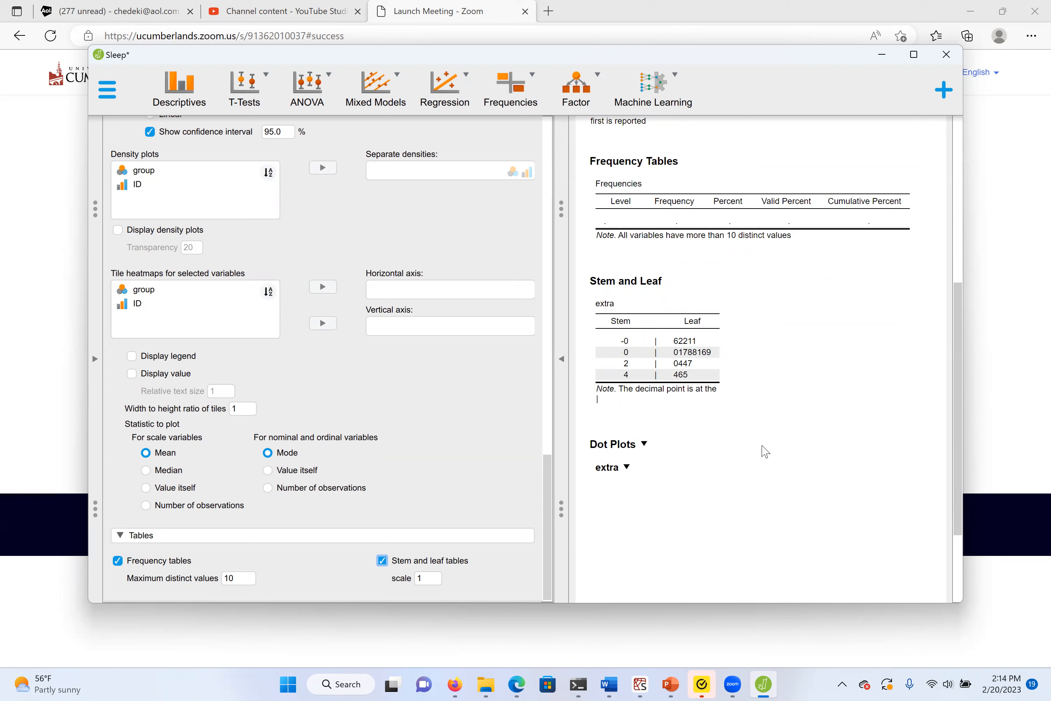
scroll(752, 421, "up", 3)
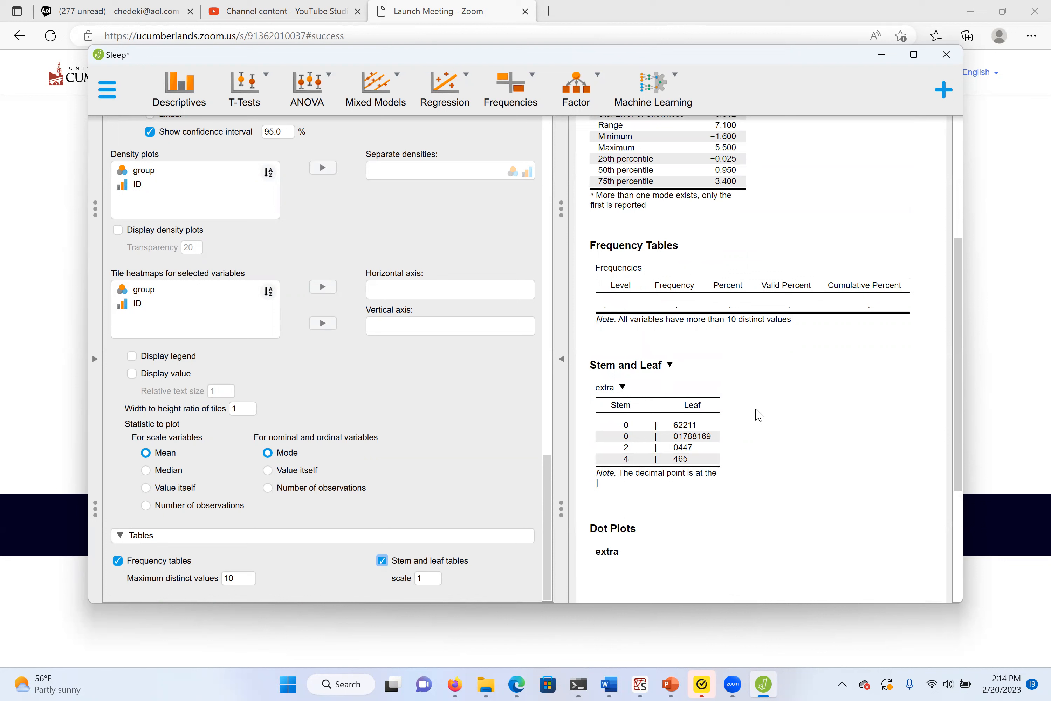
scroll(759, 414, "up", 4)
scroll(757, 414, "up", 3)
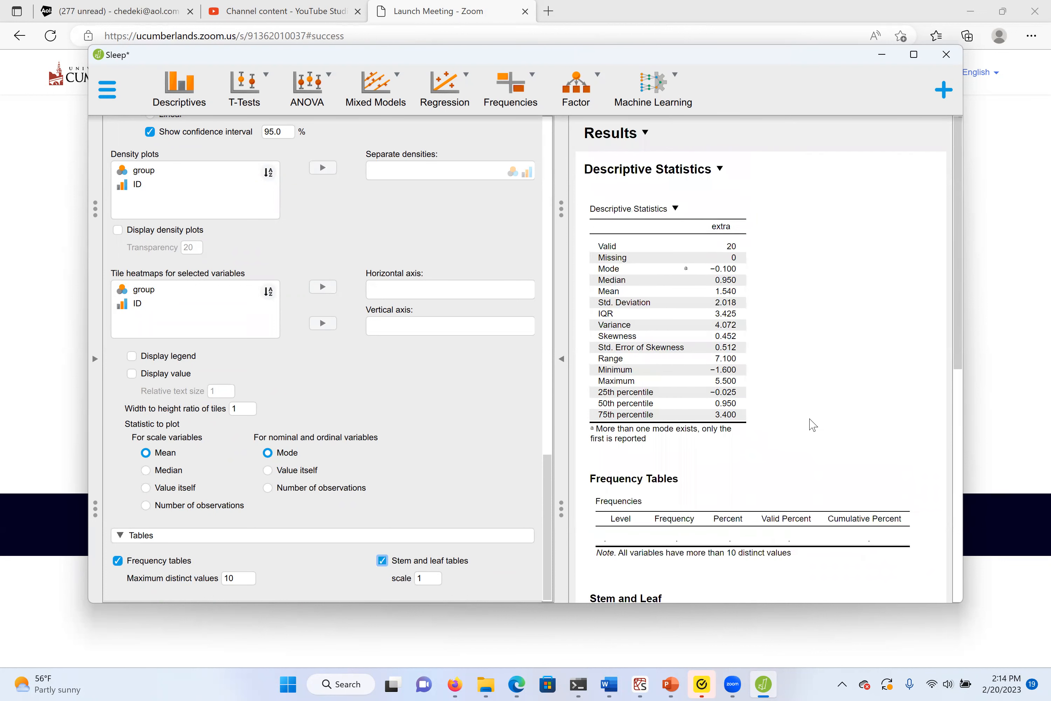
Add group as a second variable of the Descriptive Statistics analysis alongside extra
left_click(207, 187)
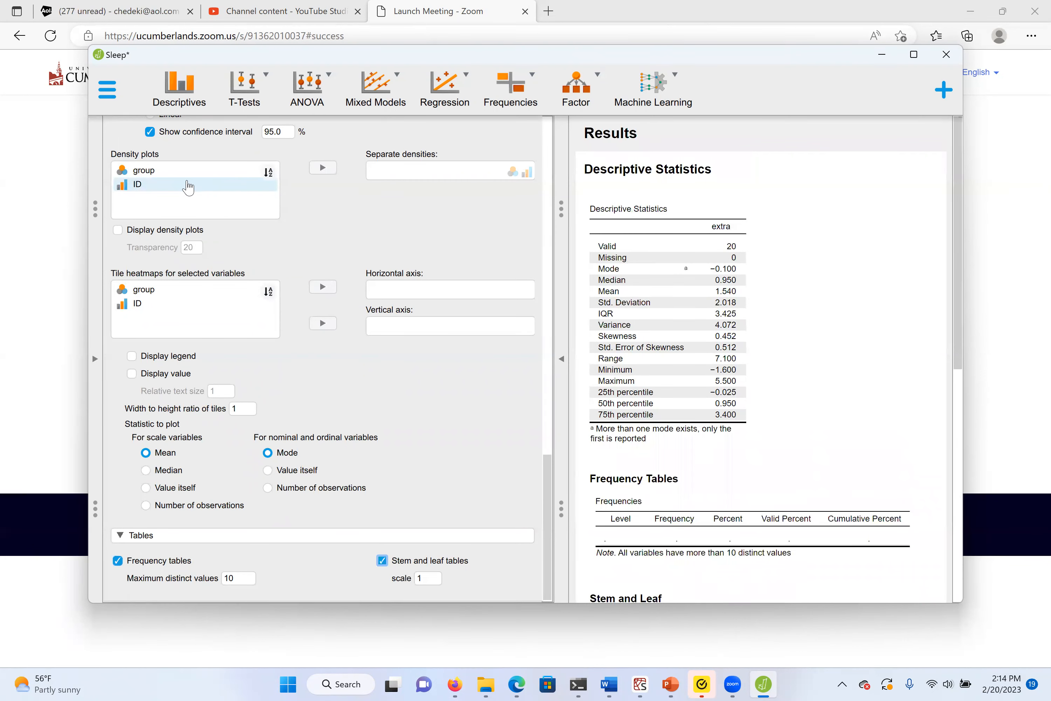
scroll(481, 504, "up", 1)
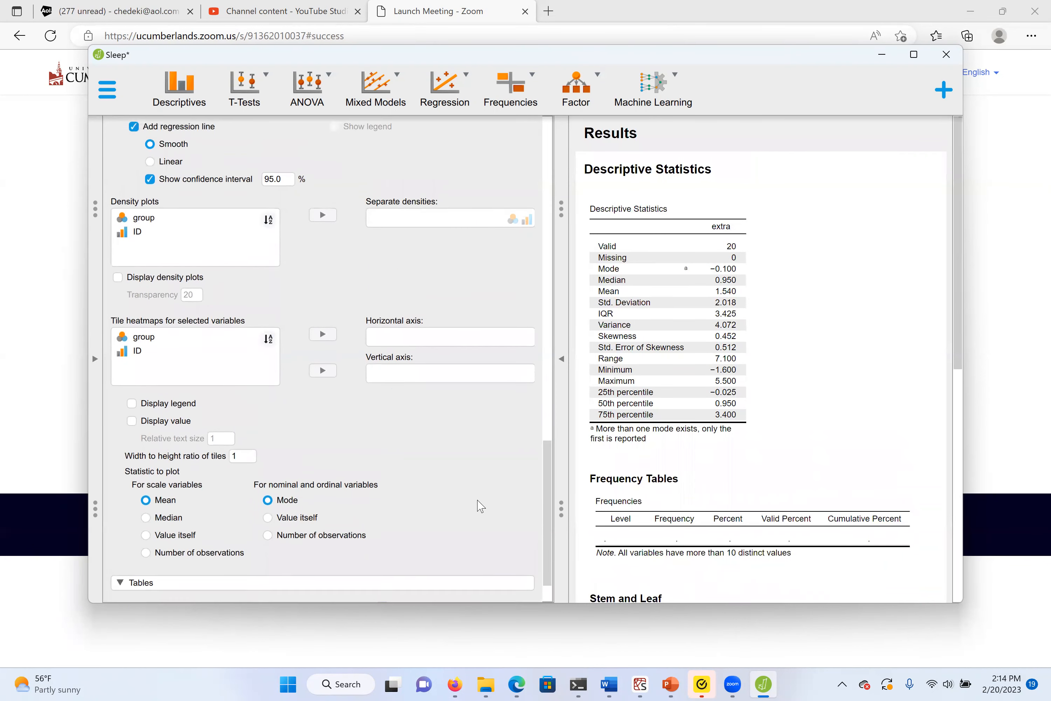
left_click_drag(547, 504, 521, 100)
left_click(322, 176)
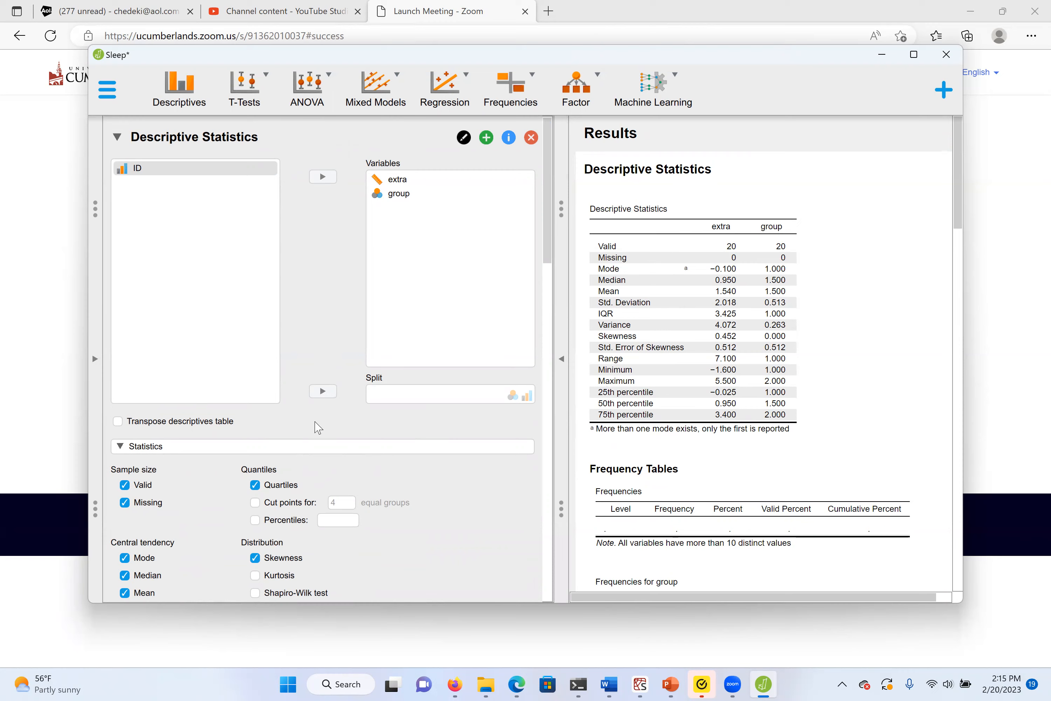
Examine the updated results for extra and group, including the frequency table, pie chart and scatter plot
scroll(318, 427, "down", 20)
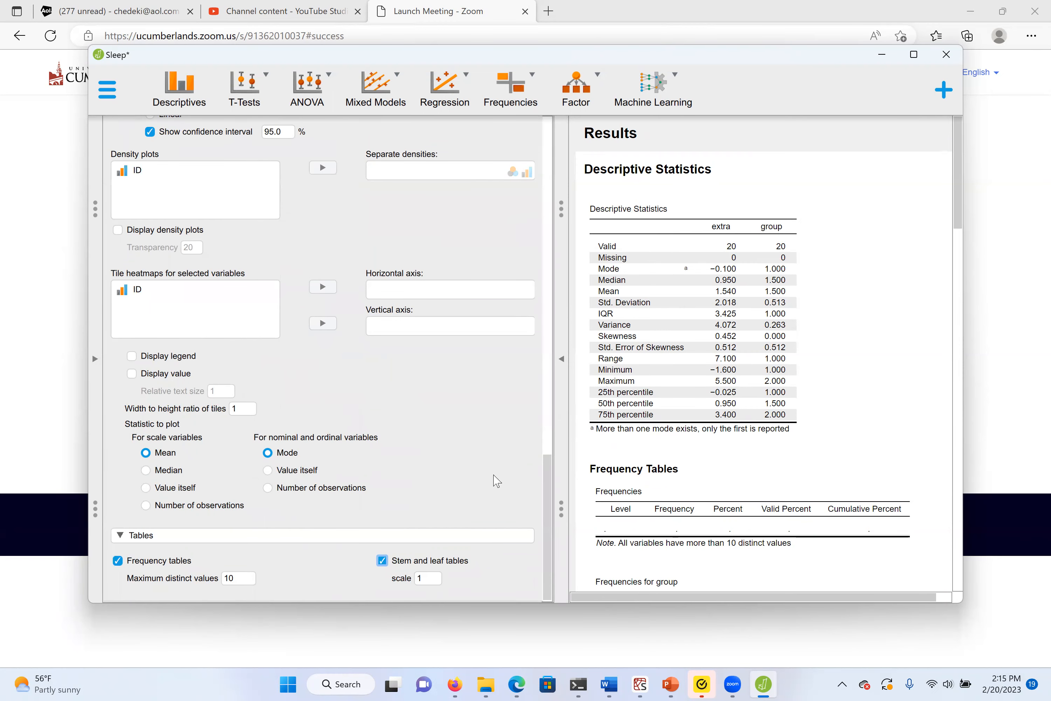
left_click_drag(549, 486, 548, 511)
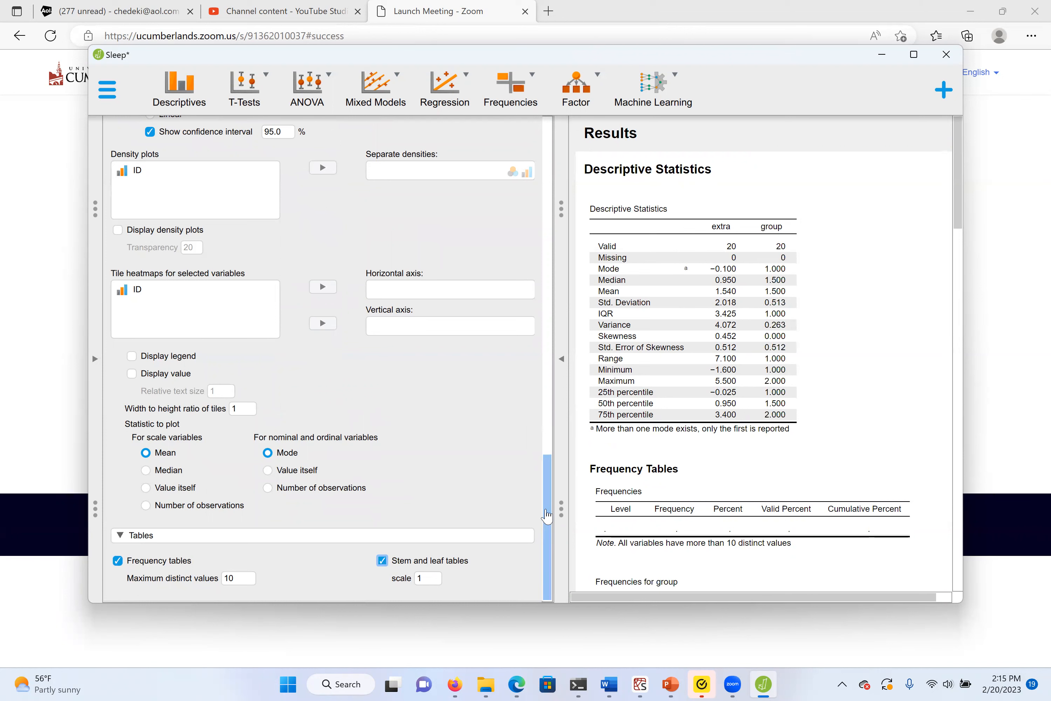
left_click_drag(548, 511, 533, 415)
scroll(832, 382, "down", 10)
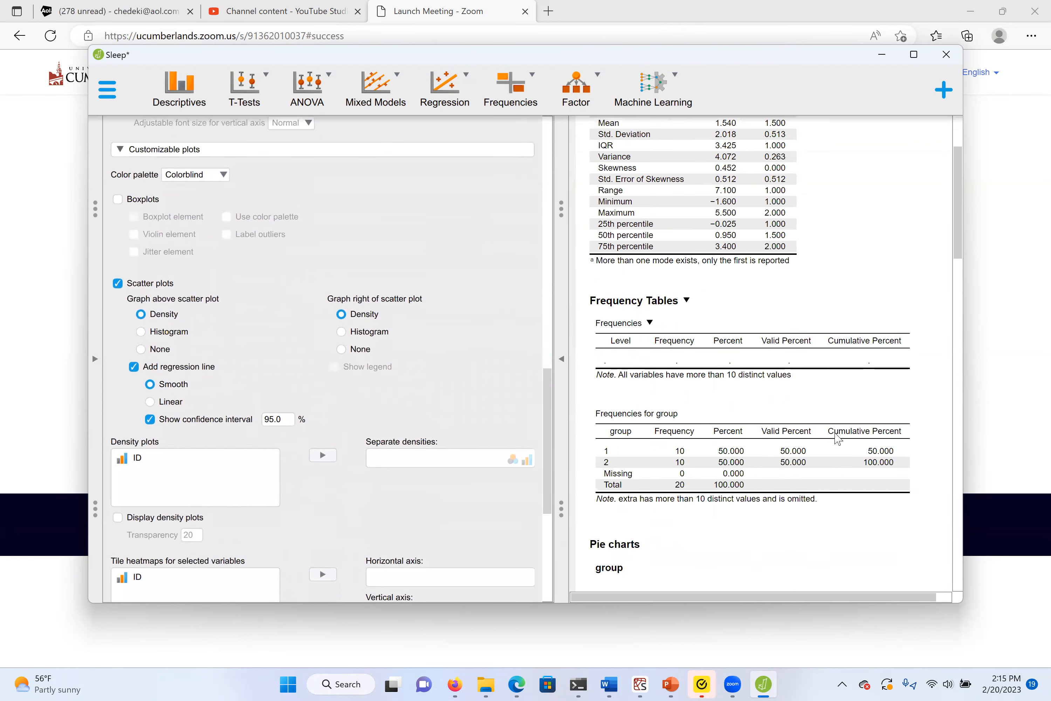
scroll(815, 468, "down", 3)
scroll(813, 467, "up", 2)
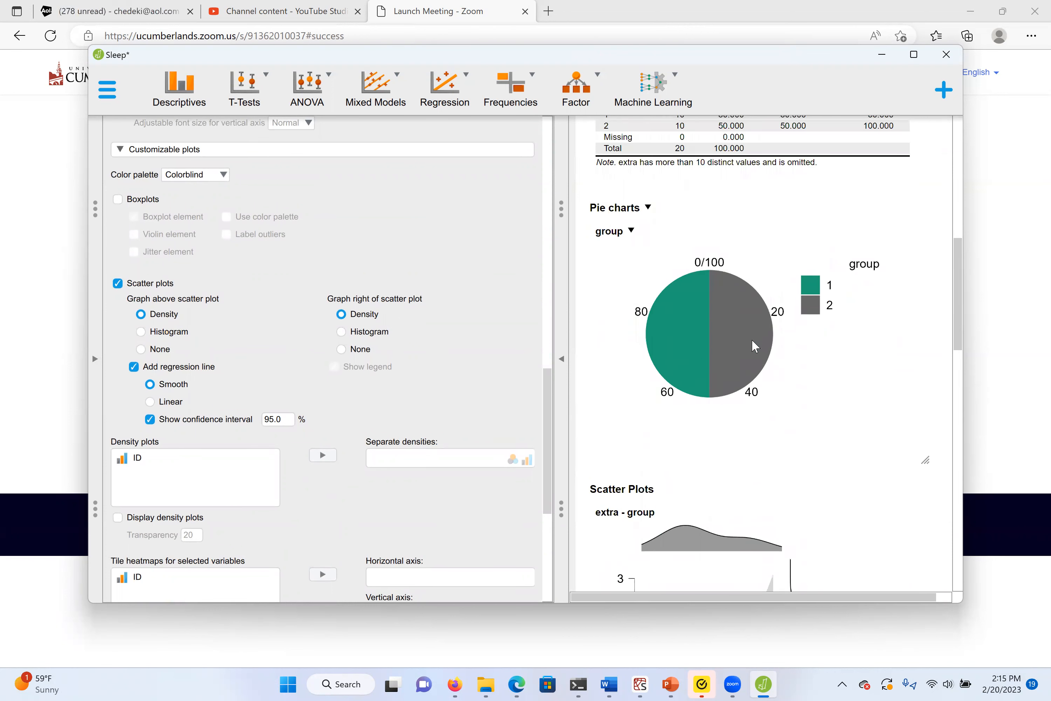
left_click_drag(958, 309, 960, 394)
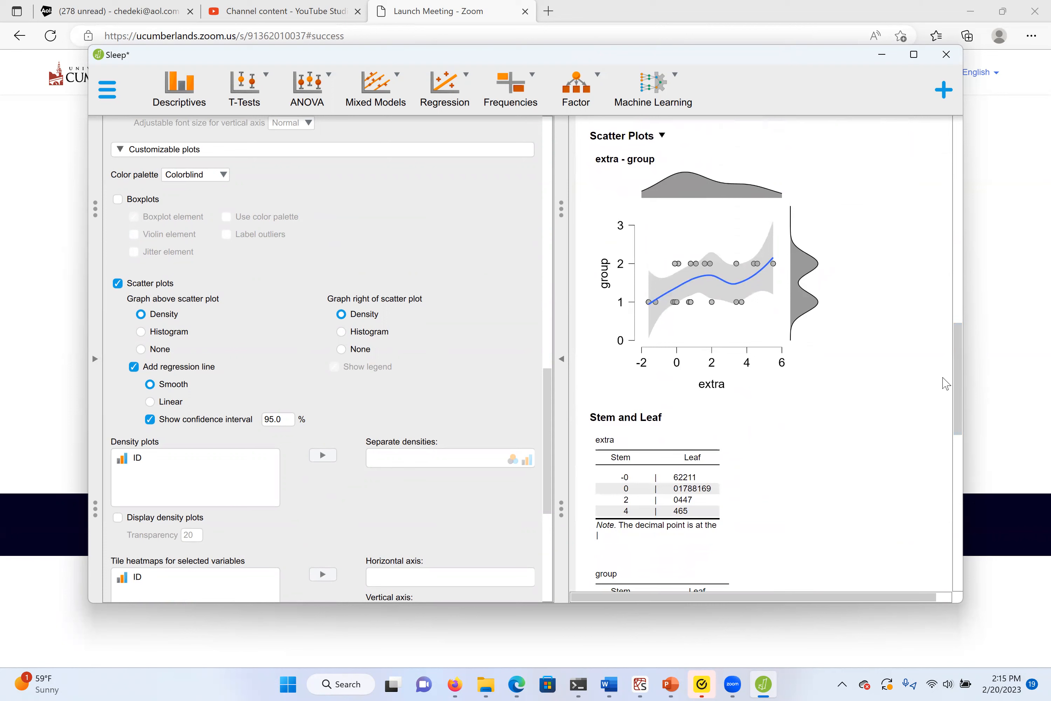
Collapse the Scatter Plots section of the results and expand it again
left_click_drag(959, 382, 959, 365)
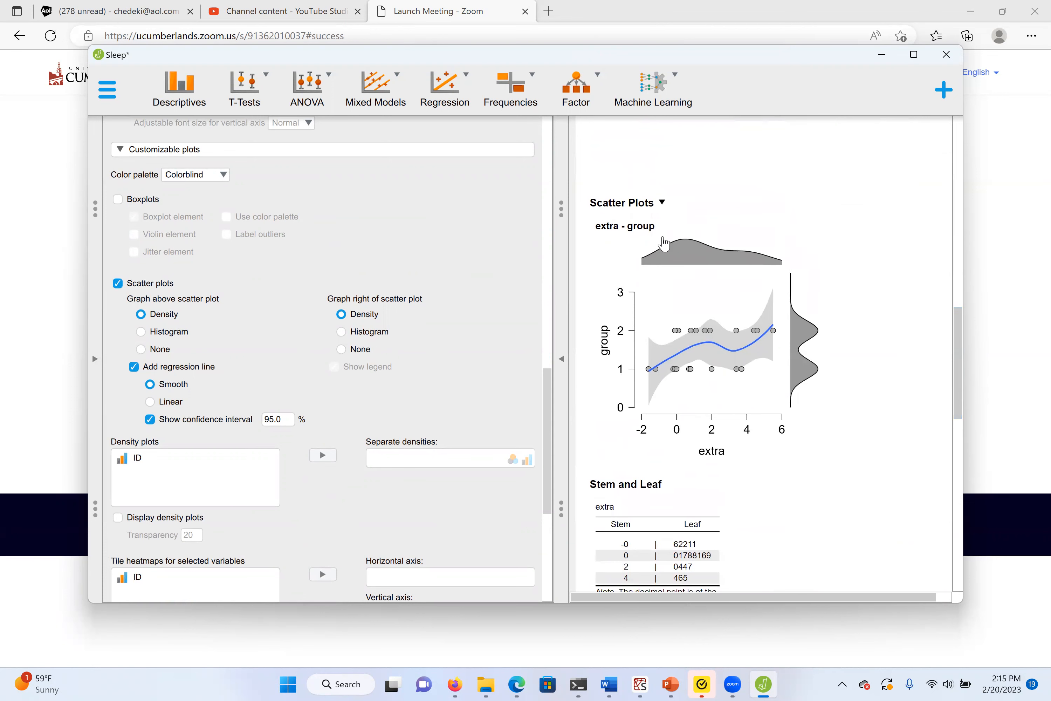
left_click(663, 204)
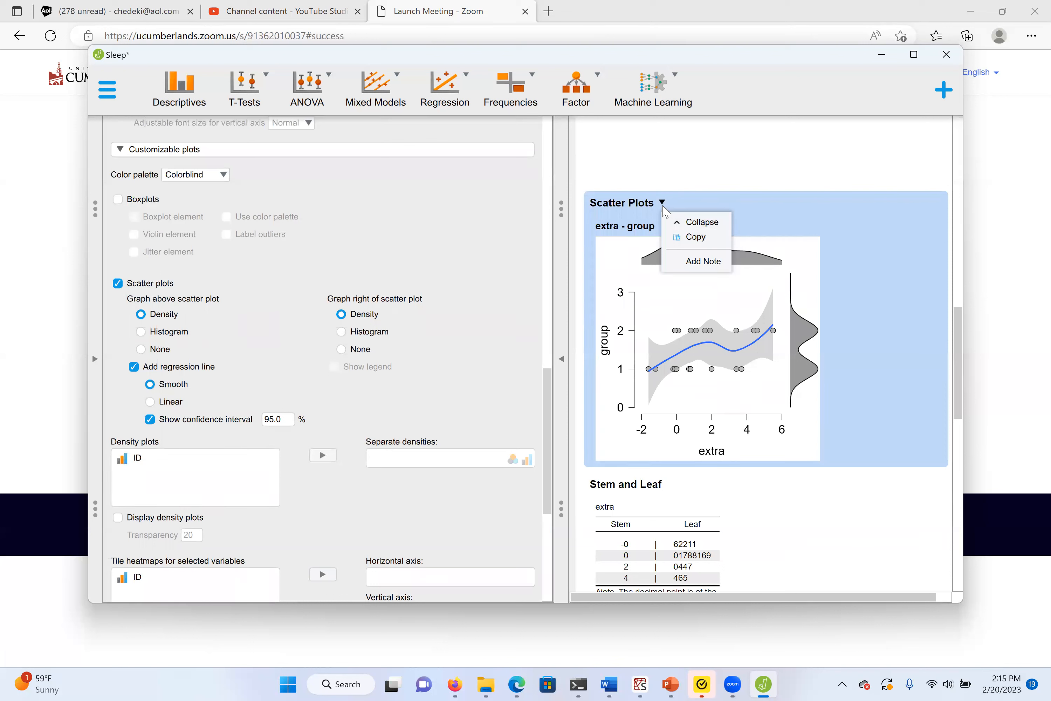
left_click(699, 222)
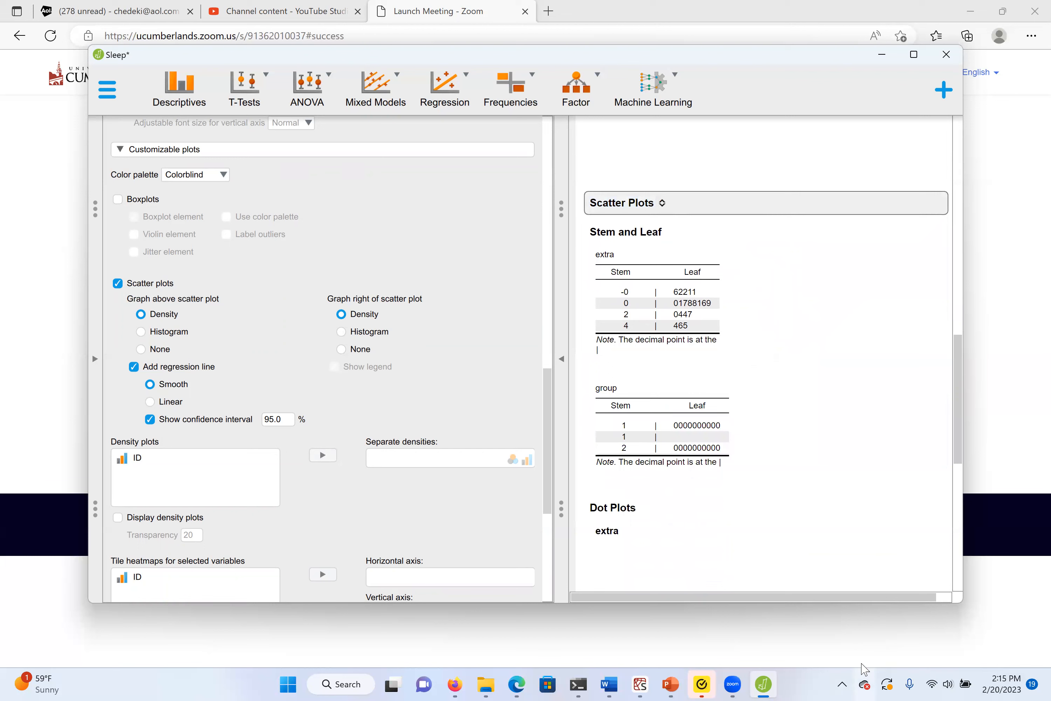
left_click(661, 203)
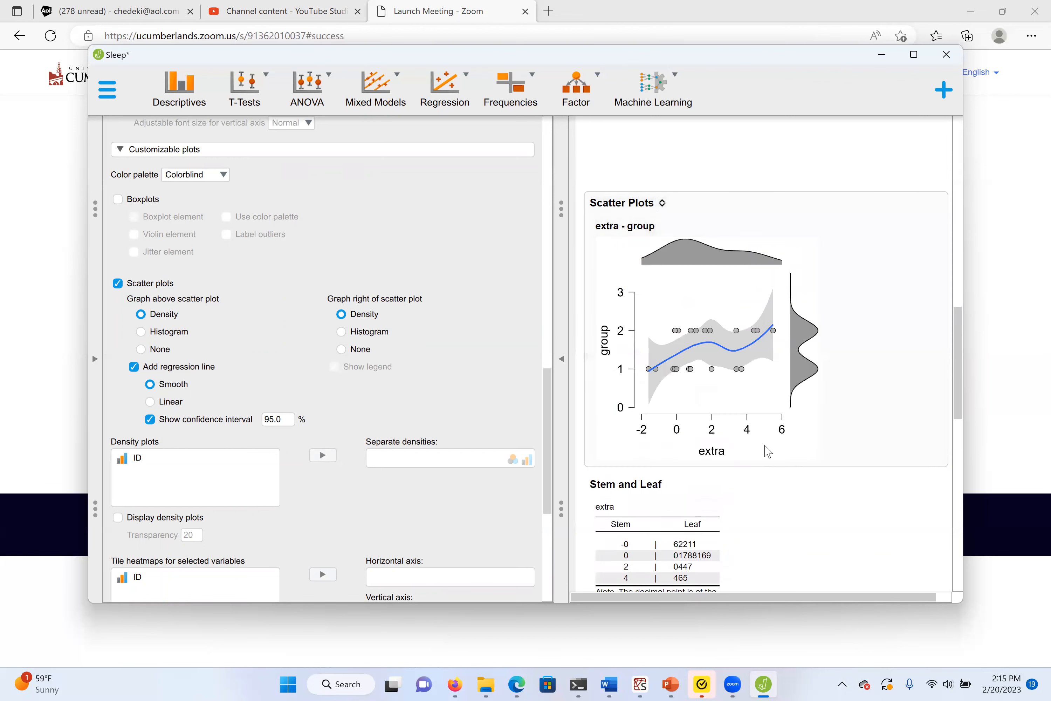
Review the scatter plot, the stem and leaf tables and the dot plots for extra and group in the results
scroll(769, 455, "down", 10)
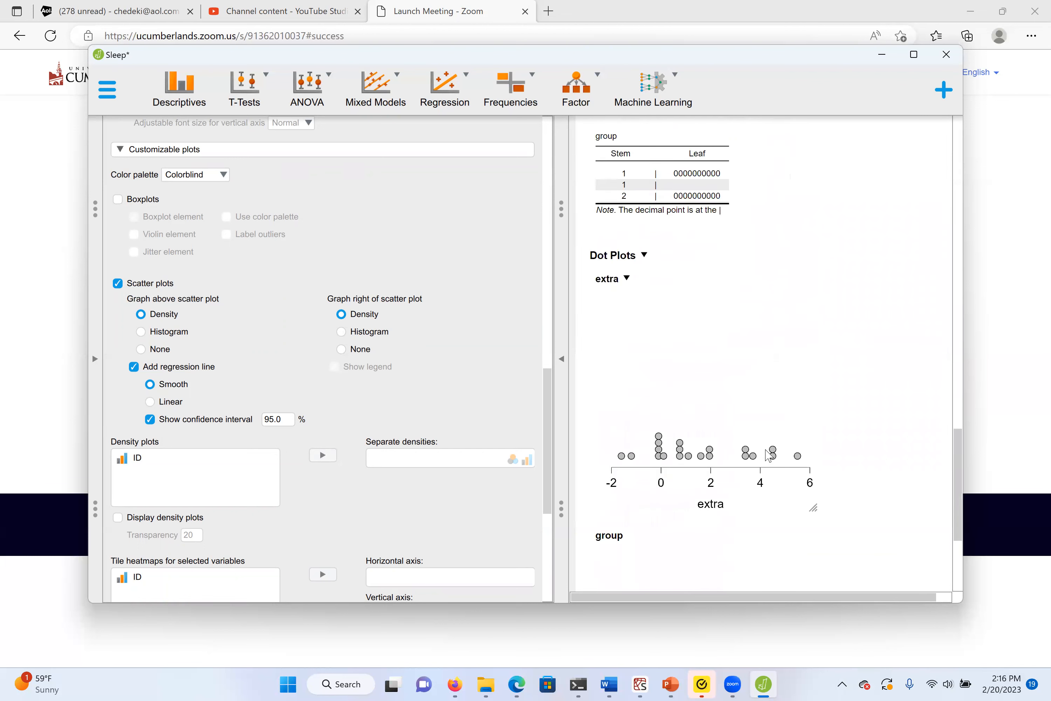
scroll(769, 461, "up", 10)
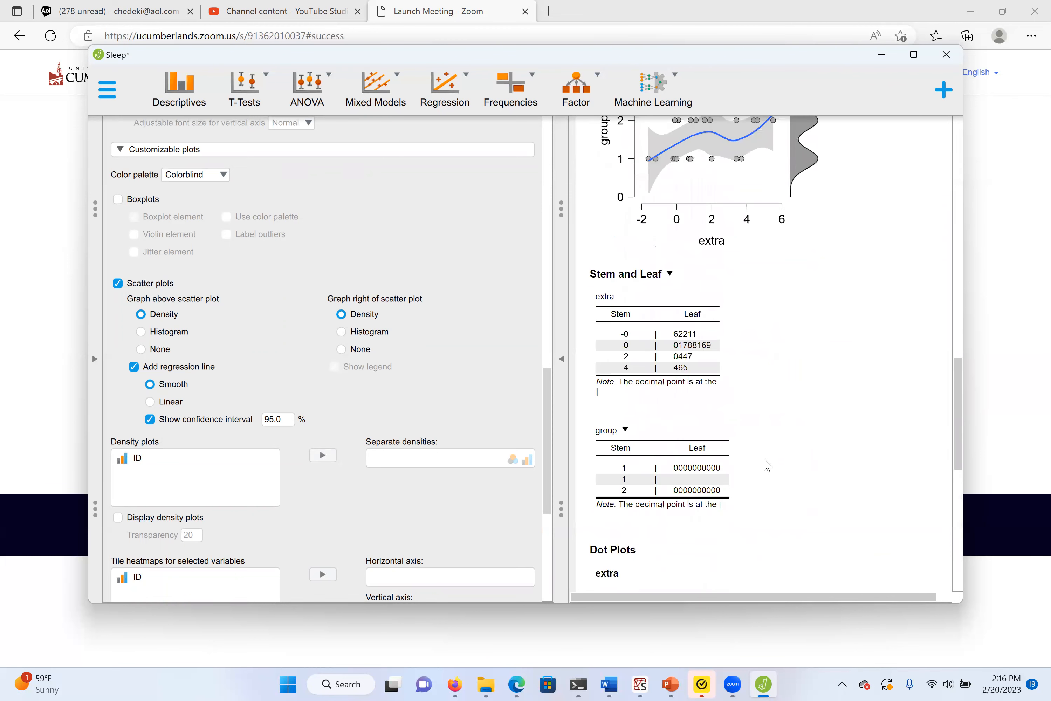
scroll(768, 465, "up", 4)
scroll(751, 469, "down", 3)
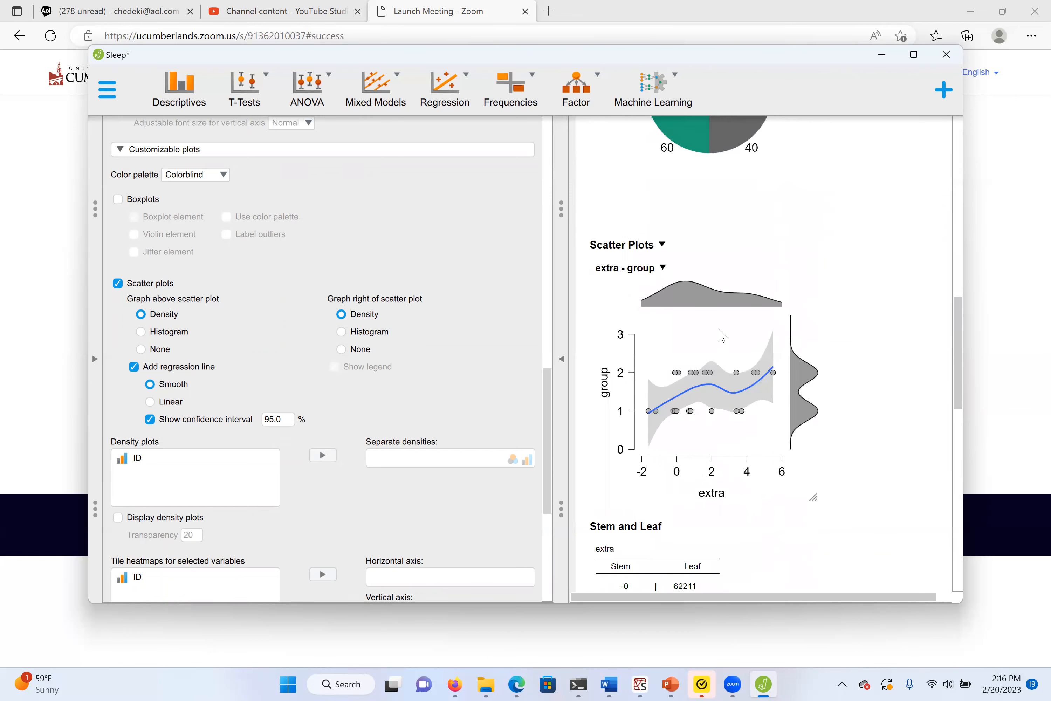
scroll(749, 486, "down", 8)
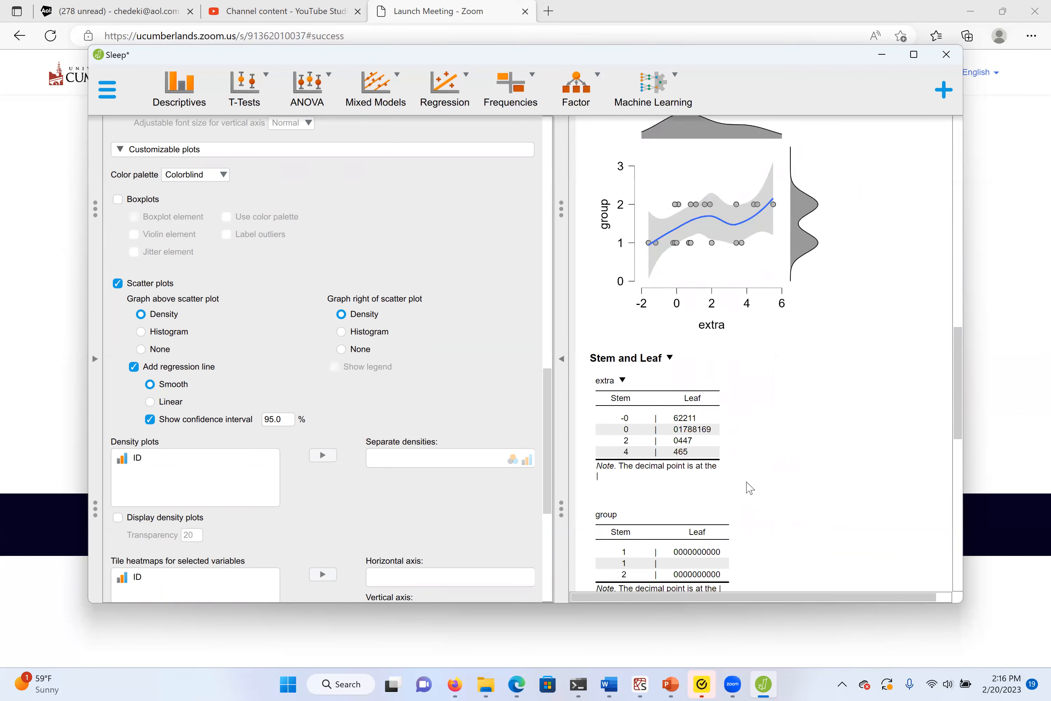
scroll(444, 332, "down", 3)
scroll(445, 332, "down", 4)
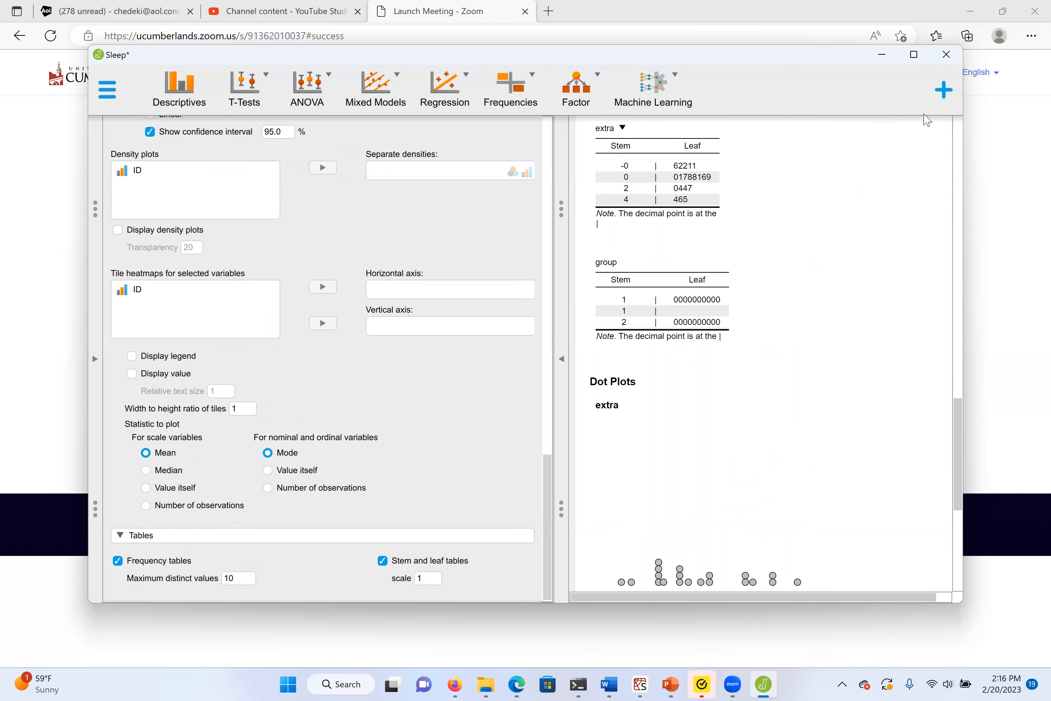
Enable the Meta-Analysis module alongside Machine Learning and close the list of additional modules
left_click(944, 91)
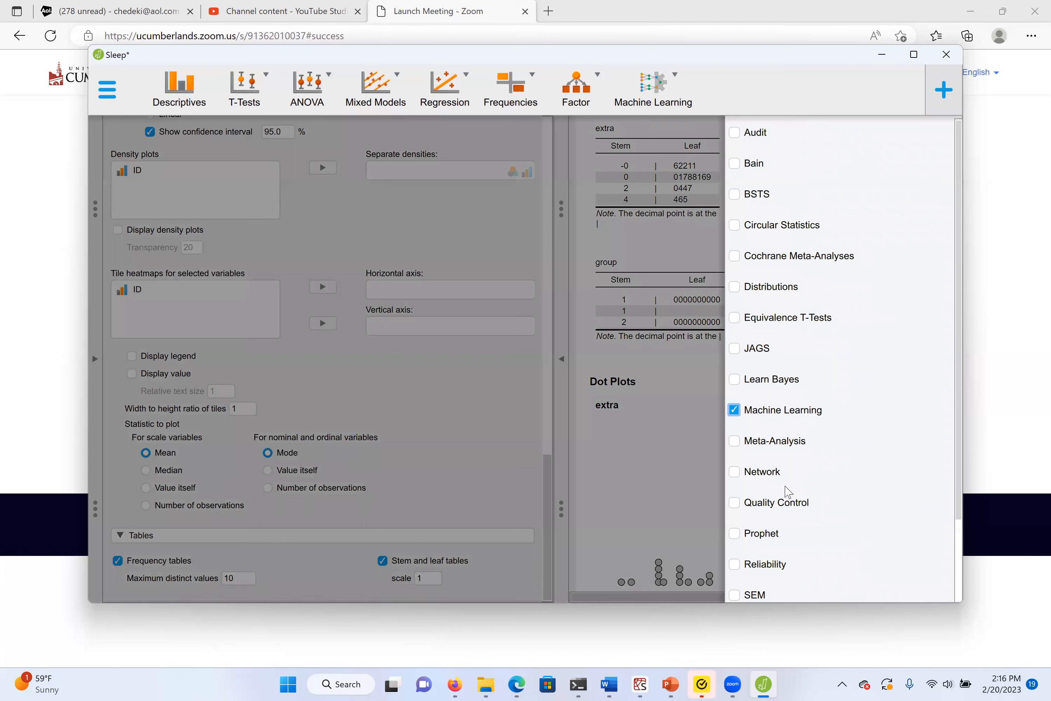
scroll(789, 507, "down", 1)
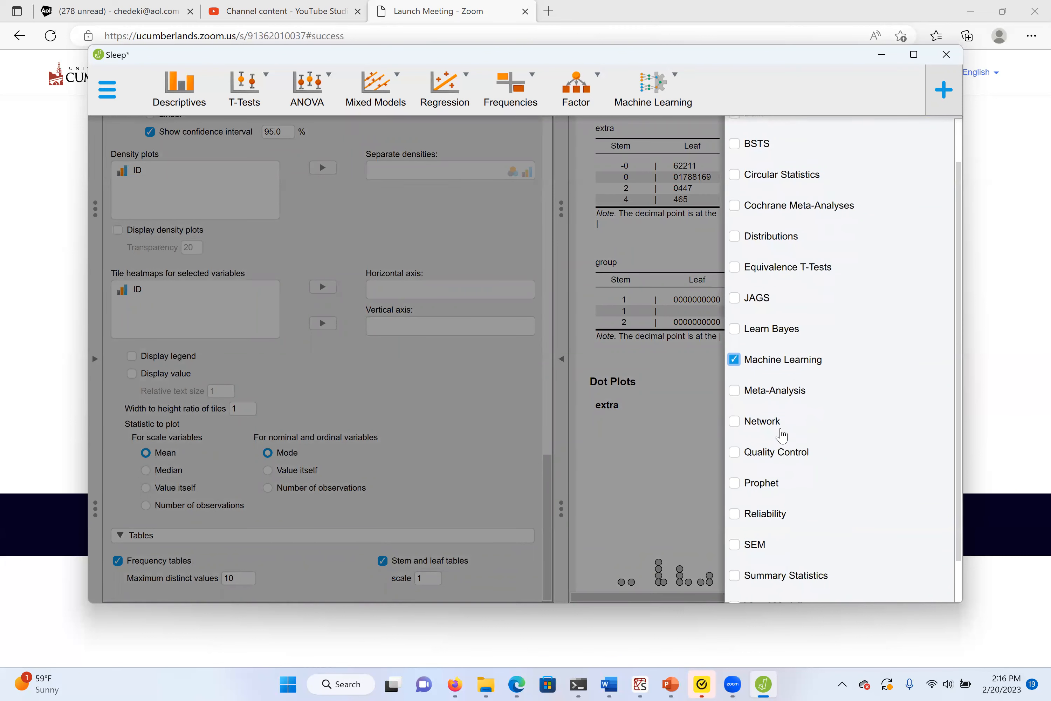
left_click(735, 390)
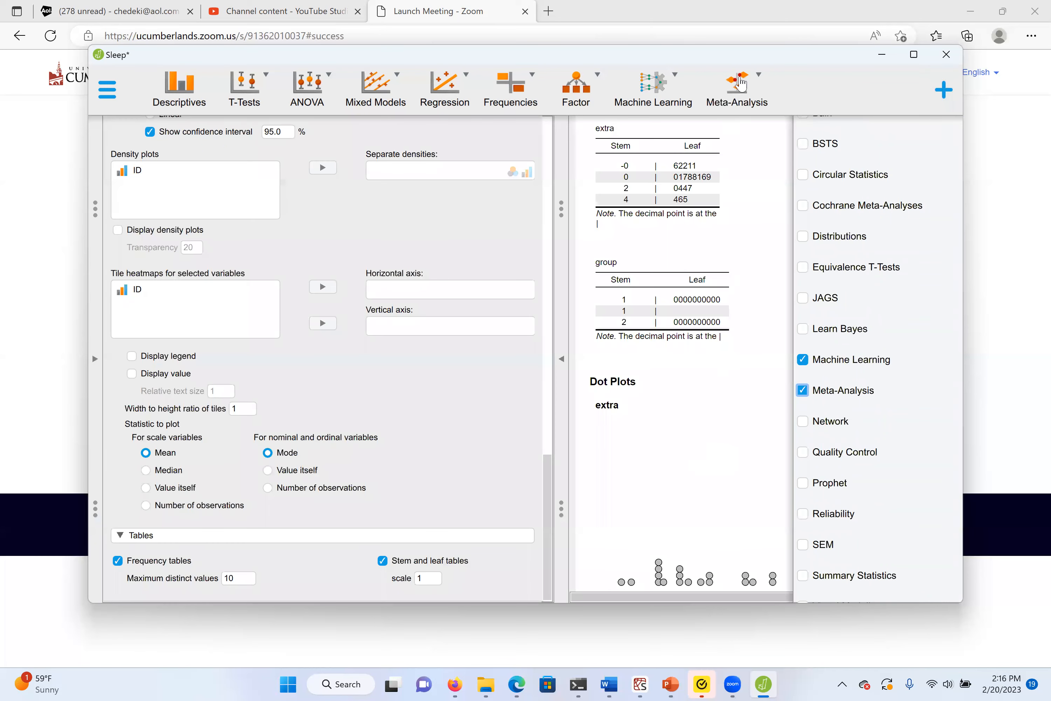
left_click(741, 83)
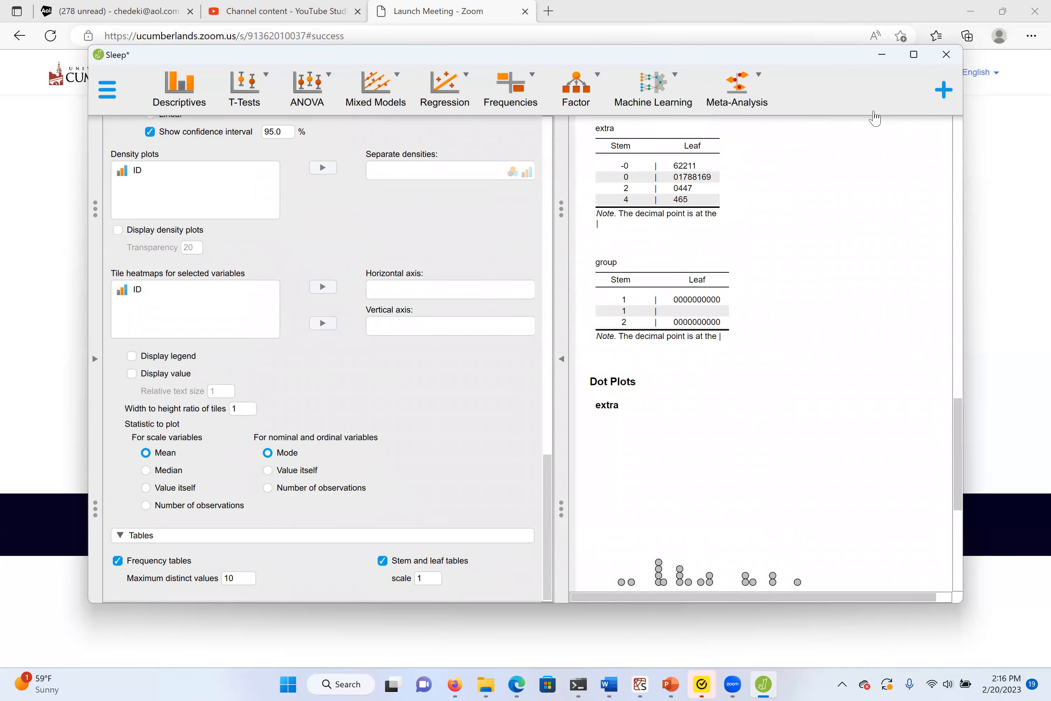